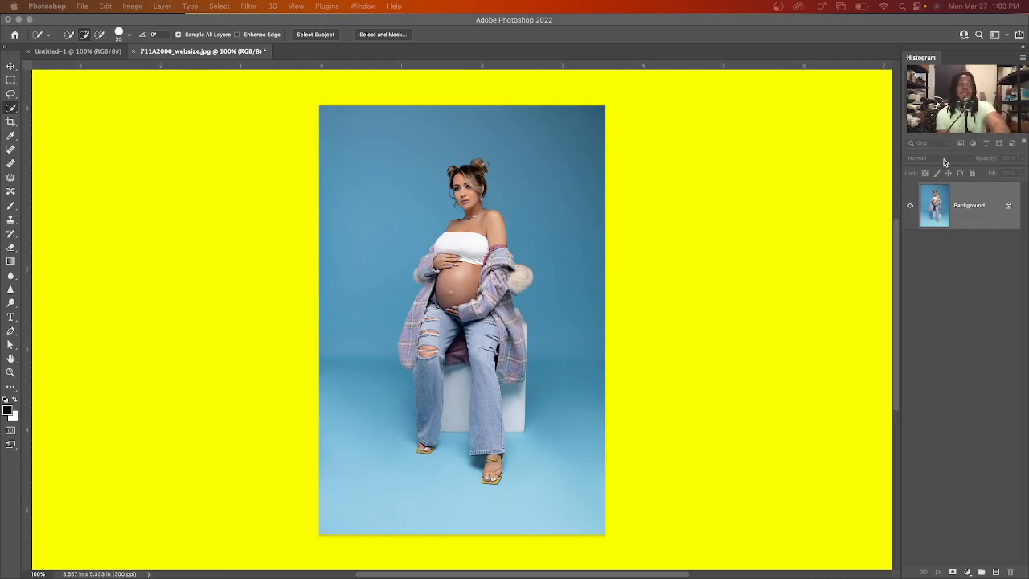
- Duplicate the Background layer and select the subject automatically on the copy
{"action": "left_click", "coordinate": [955, 217]}
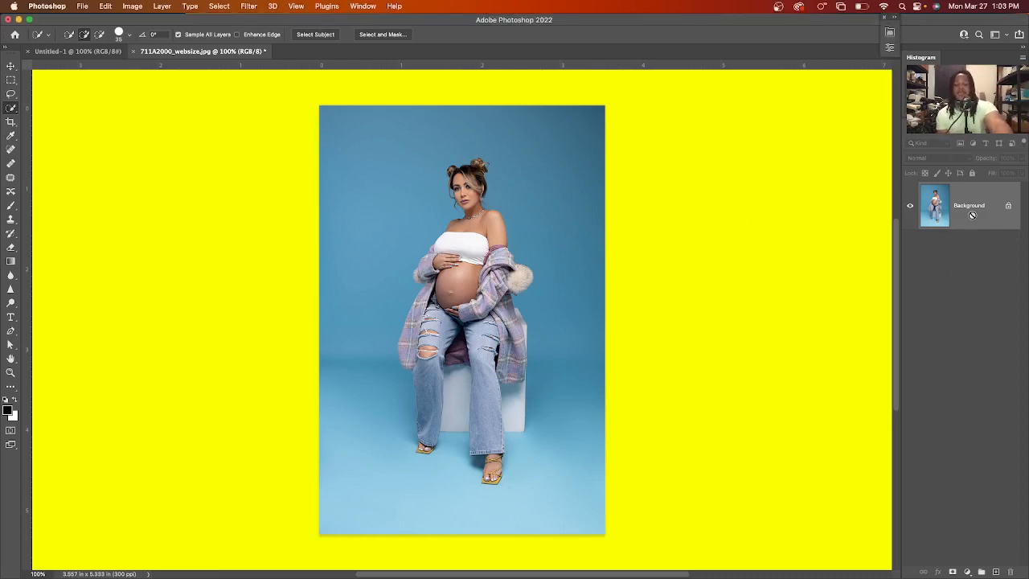
{"action": "key", "text": "super+j"}
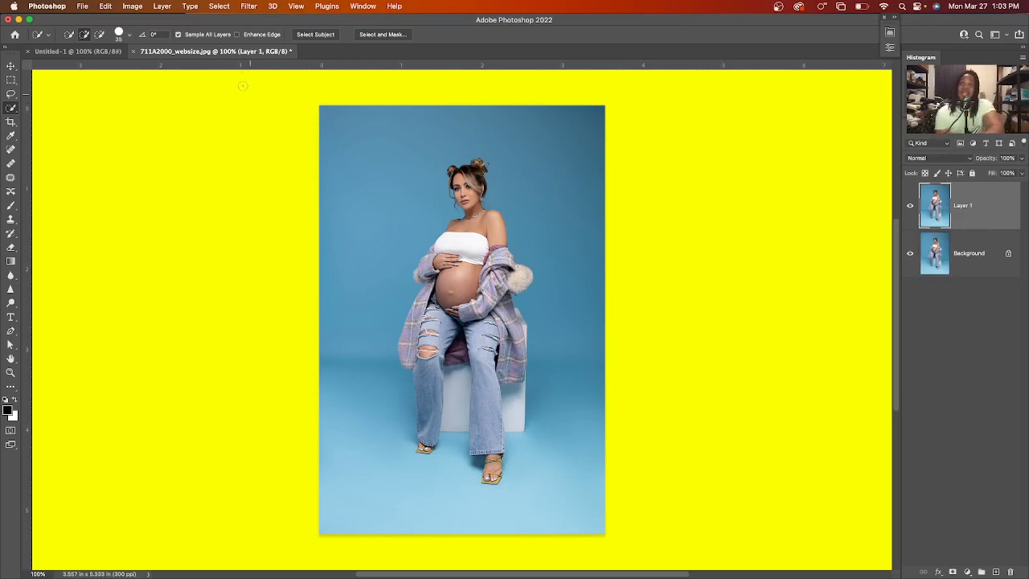
{"action": "left_click", "coordinate": [219, 7]}
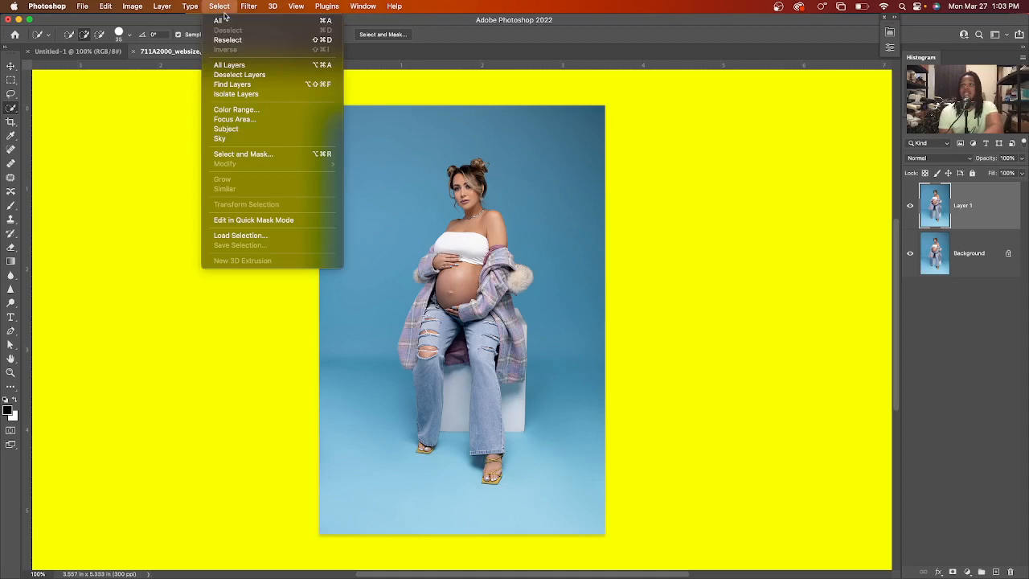
{"action": "left_click", "coordinate": [232, 129]}
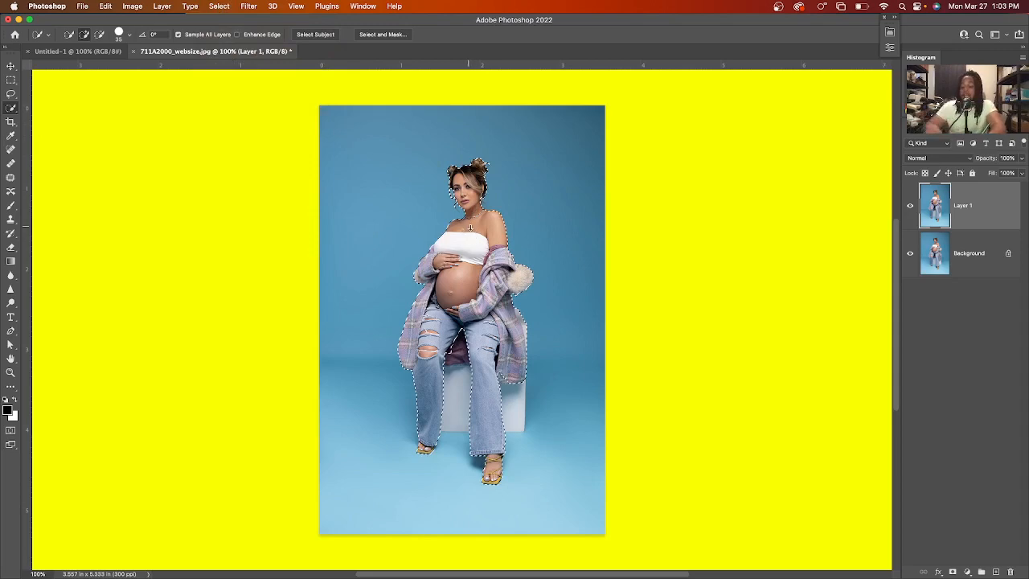
- Extend the selection over the coat lining between the legs and the white box seat using the Quick Selection tool
{"action": "key", "text": "super+equal"}
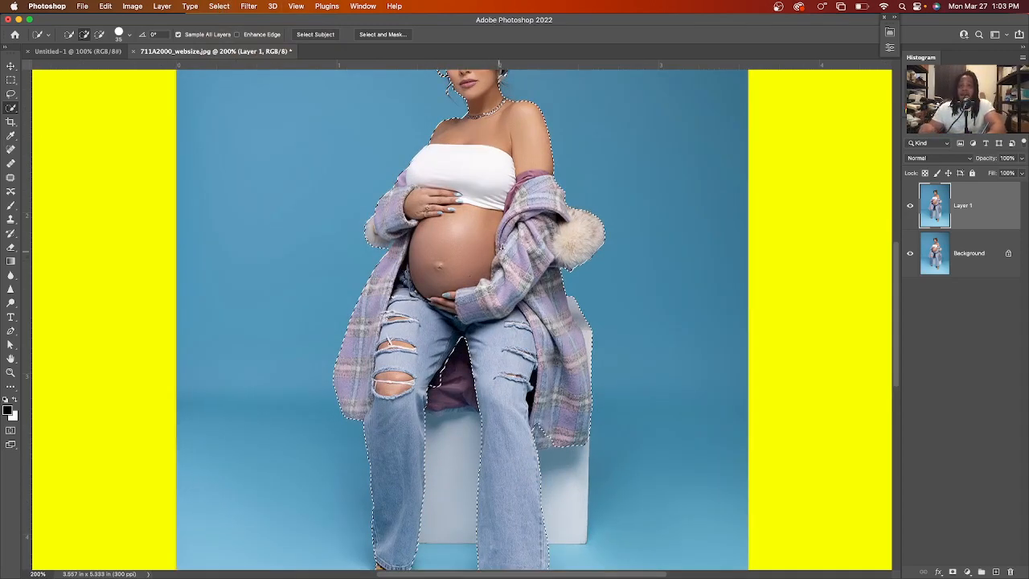
{"action": "left_click_drag", "start_coordinate": [506, 245], "coordinate": [435, 150]}
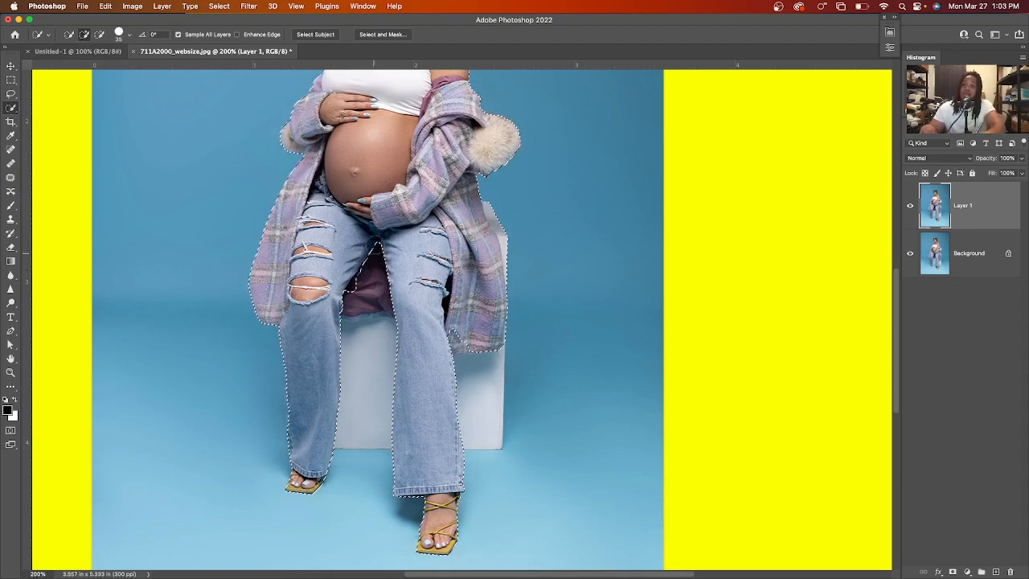
{"action": "mouse_move", "coordinate": [375, 244]}
{"action": "left_mouse_down"}
{"action": "mouse_move", "coordinate": [366, 310]}
{"action": "mouse_move", "coordinate": [396, 310]}
{"action": "mouse_move", "coordinate": [342, 338]}
{"action": "mouse_move", "coordinate": [340, 367]}
{"action": "mouse_move", "coordinate": [391, 406]}
{"action": "left_mouse_up"}
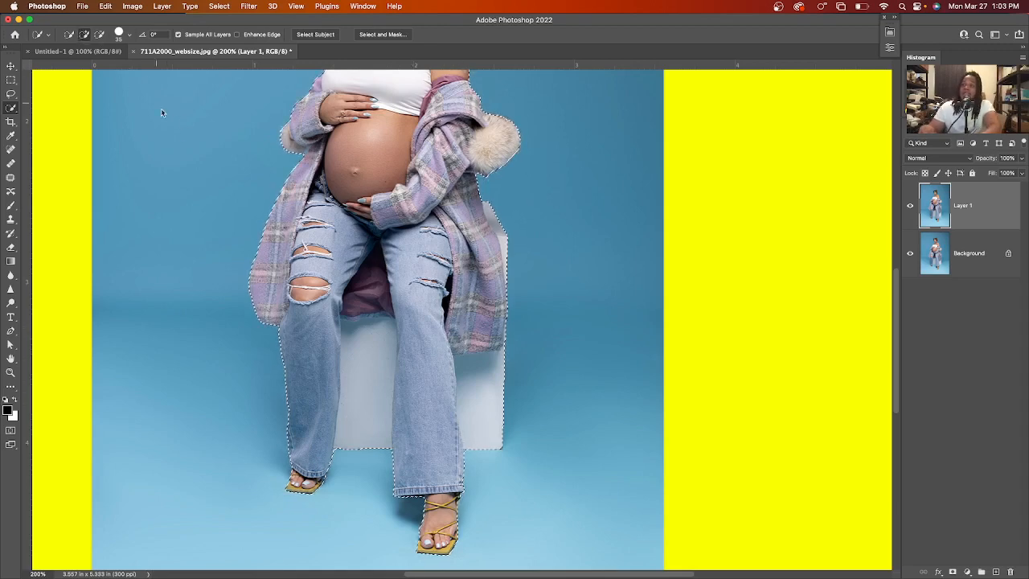
{"action": "left_click_drag", "start_coordinate": [359, 273], "coordinate": [346, 457]}
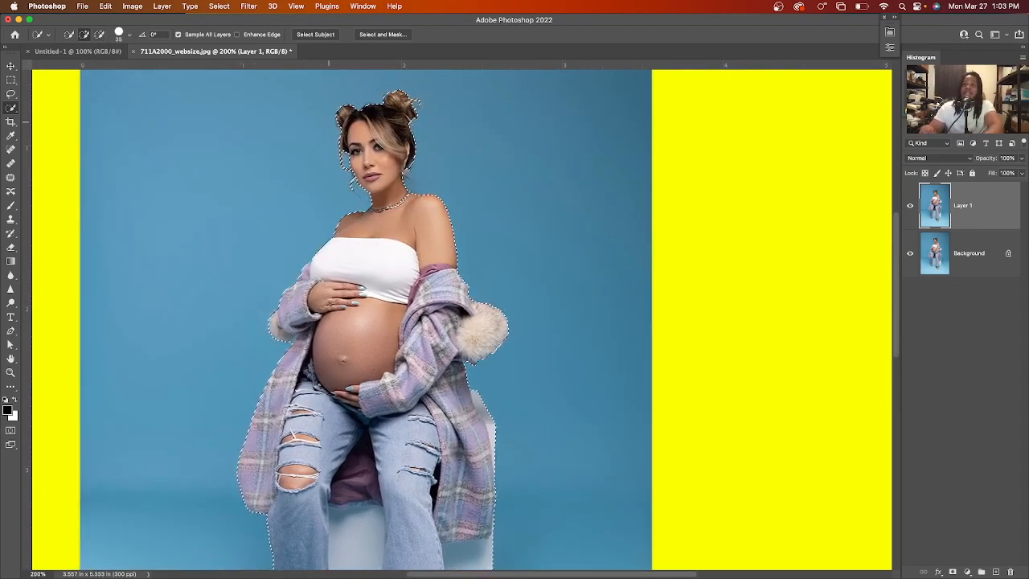
- Reduce the Quick Selection brush to size 2 and add the loose hair strand beside the jaw to the selection
{"action": "key", "text": "super+plus"}
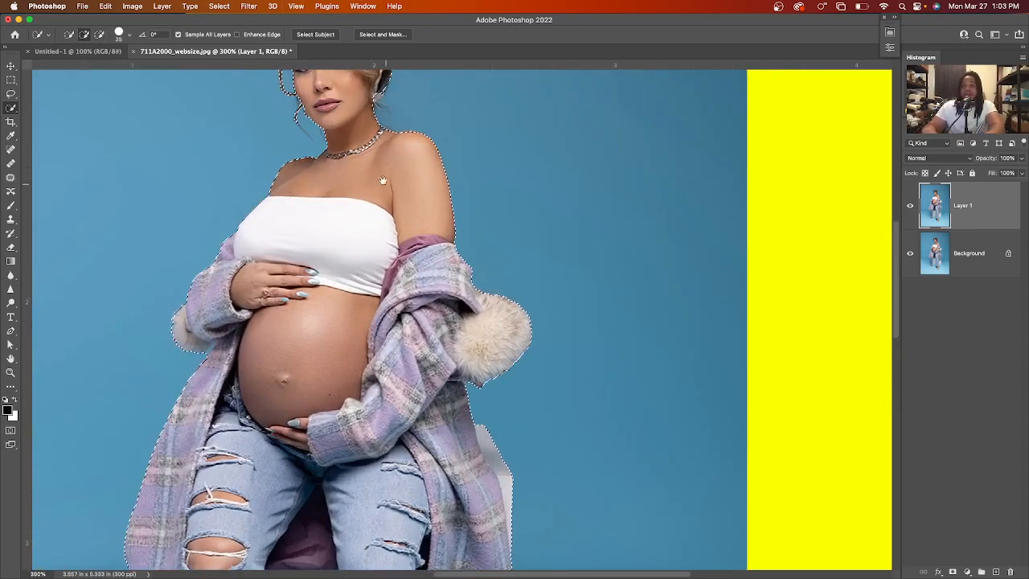
{"action": "left_click_drag", "start_coordinate": [382, 180], "coordinate": [429, 336]}
{"action": "key", "text": "super+plus"}
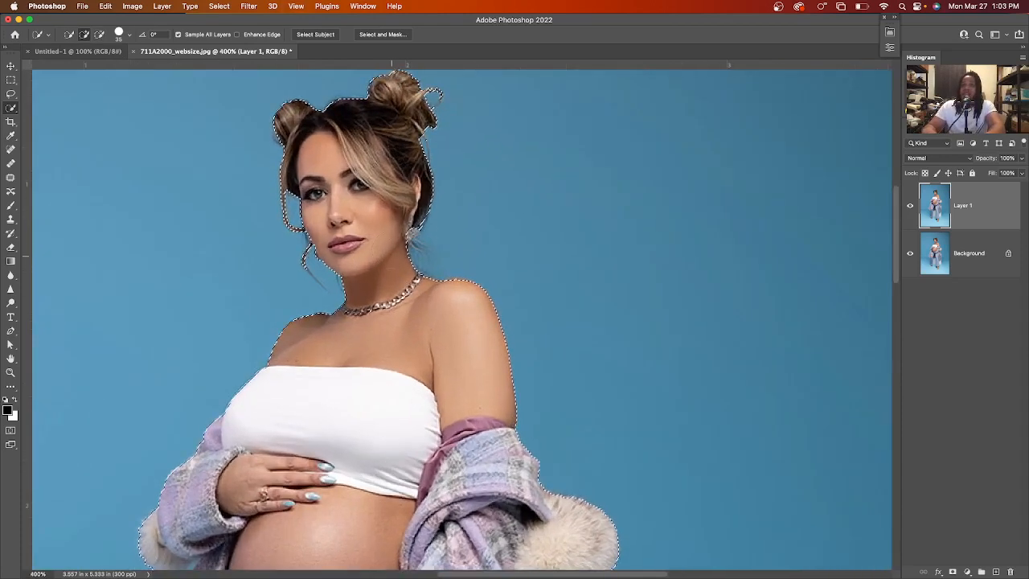
{"action": "key", "text": "super+plus"}
{"action": "left_click_drag", "start_coordinate": [356, 207], "coordinate": [390, 269]}
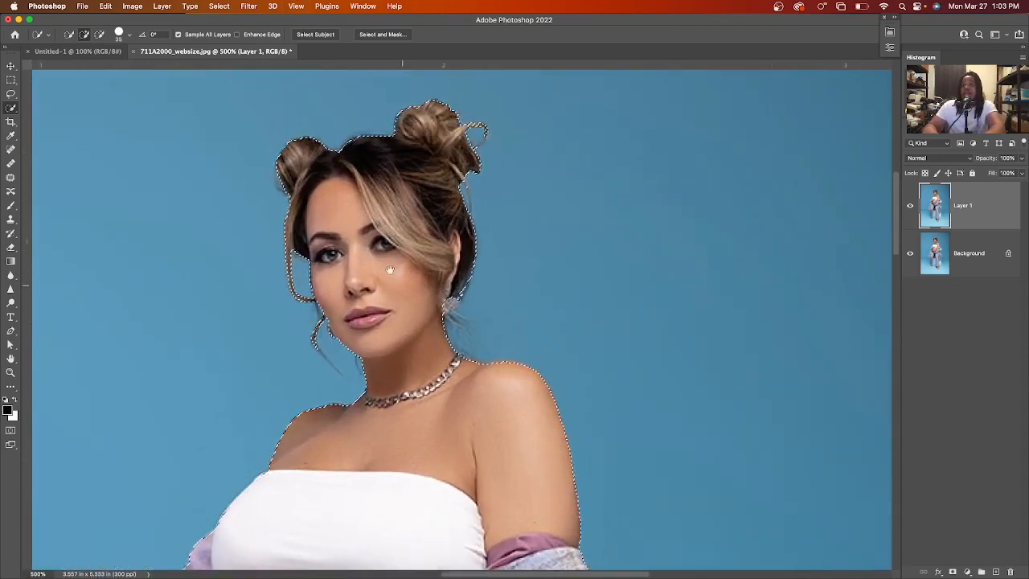
{"action": "key", "text": "bracketleft"}
{"action": "key", "text": "bracketleft"}
{"action": "key", "text": "bracketleft"}
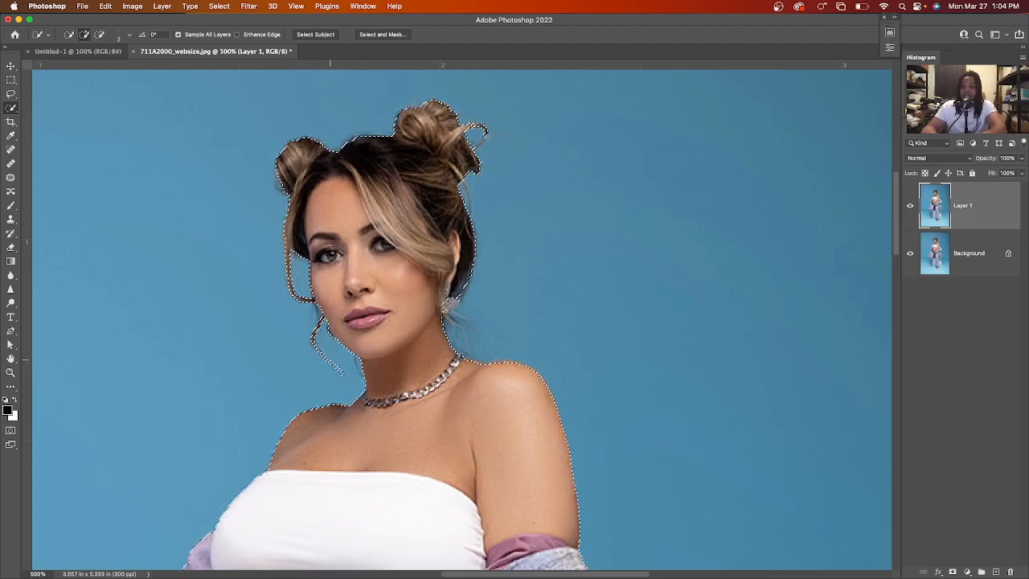
- Subtract part of the jaw-side hair strand from the selection, and add it back along with the wisps near the earring
{"action": "left_click", "coordinate": [100, 35]}
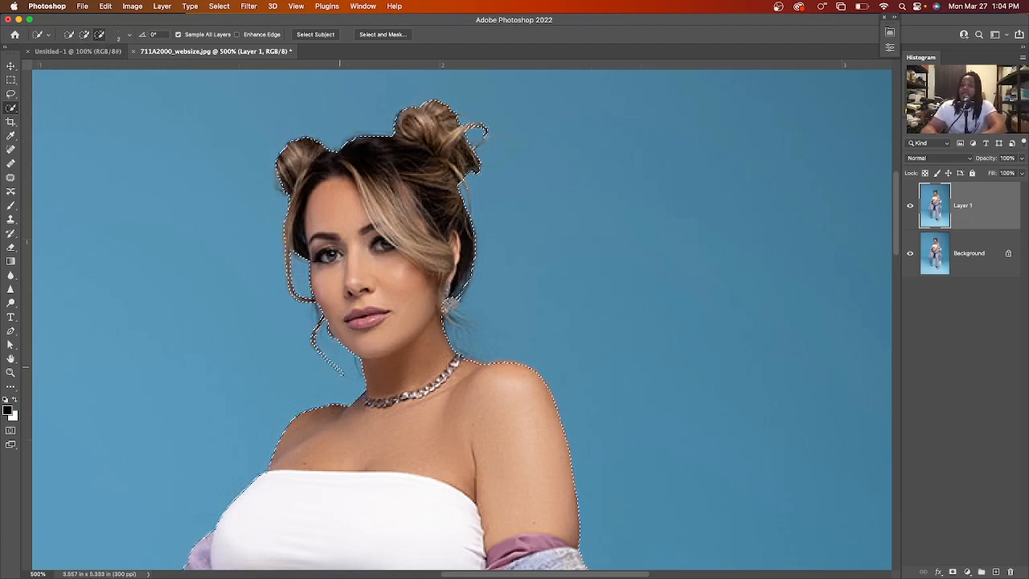
{"action": "left_click", "coordinate": [335, 364]}
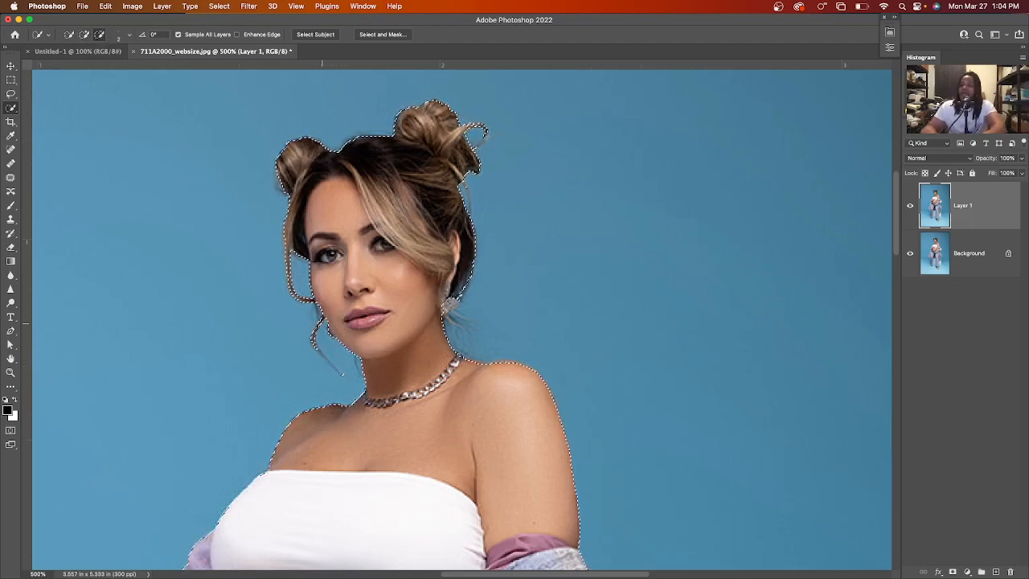
{"action": "left_click", "coordinate": [84, 34]}
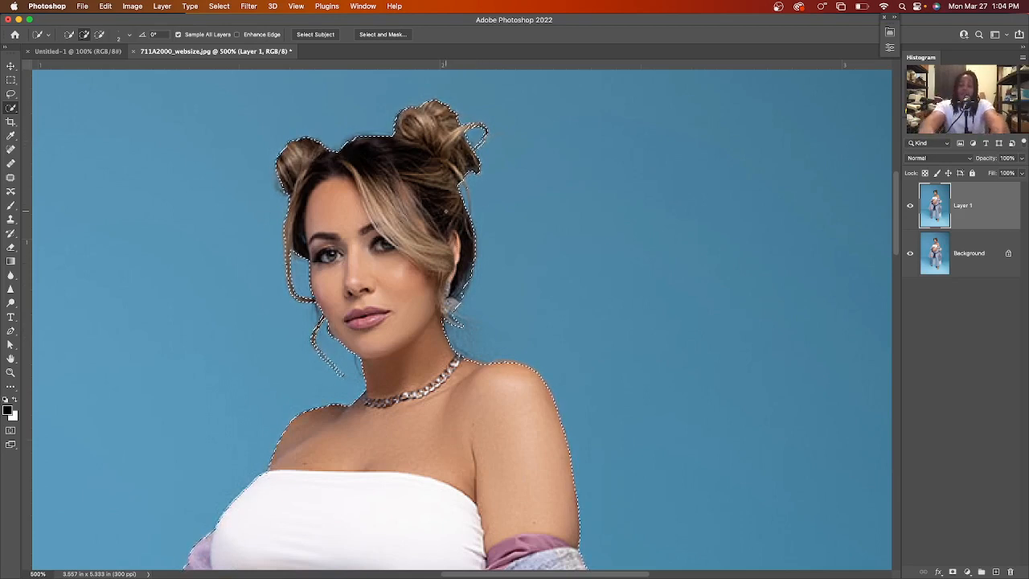
- Invert the selection so it covers the blue backdrop instead of the woman and the seat
{"action": "key", "text": "super+minus"}
{"action": "key", "text": "super+minus"}
{"action": "key", "text": "super+minus"}
{"action": "key", "text": "super+minus"}
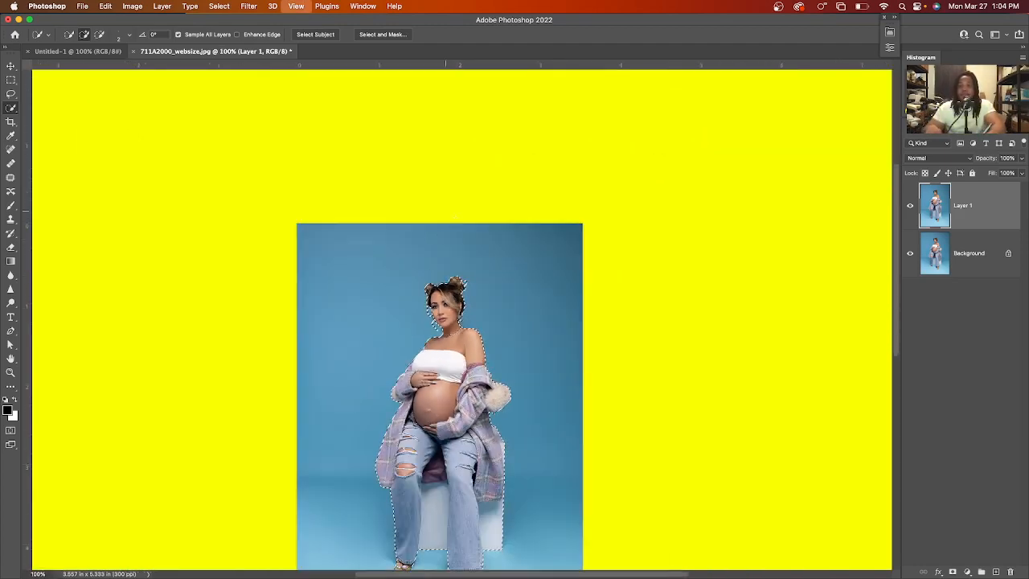
{"action": "key", "text": "super+minus"}
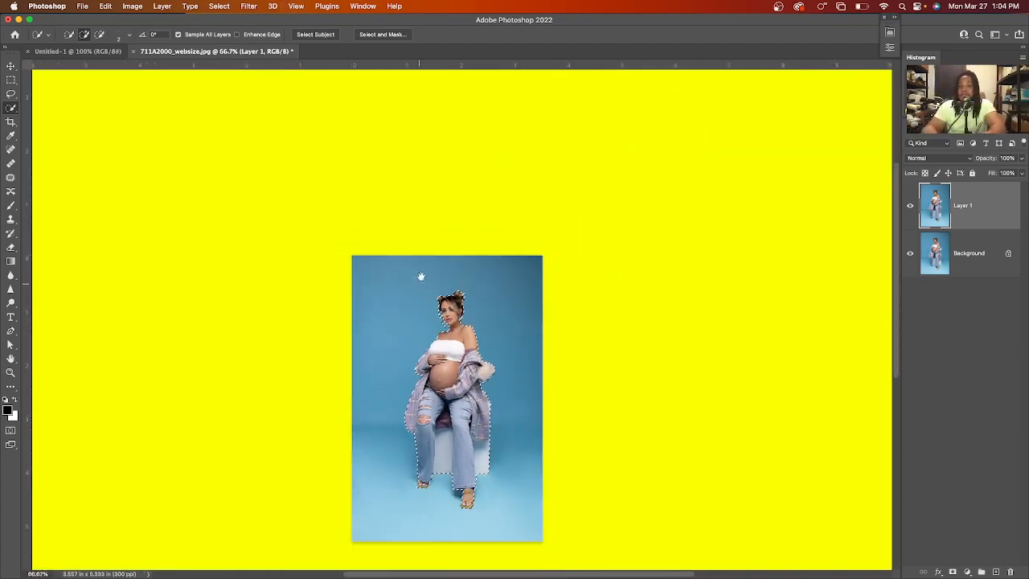
{"action": "left_click_drag", "start_coordinate": [420, 278], "coordinate": [425, 225]}
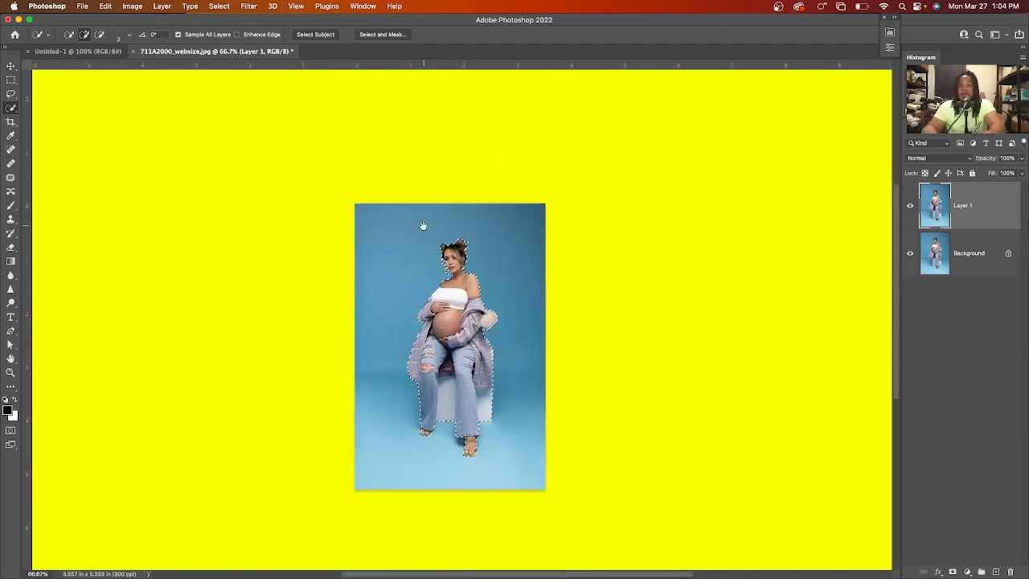
{"action": "left_click", "coordinate": [219, 6]}
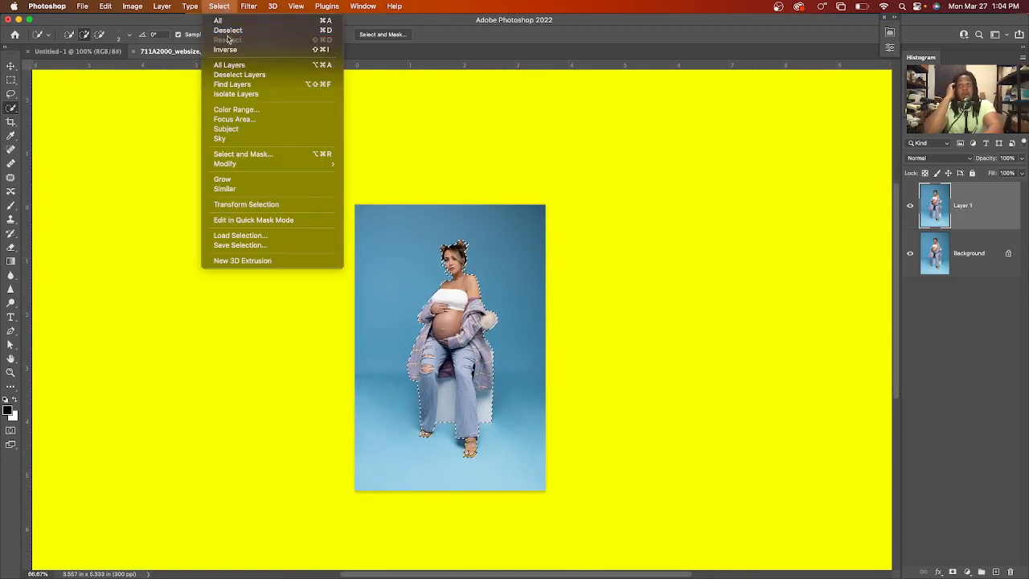
{"action": "left_click", "coordinate": [226, 50]}
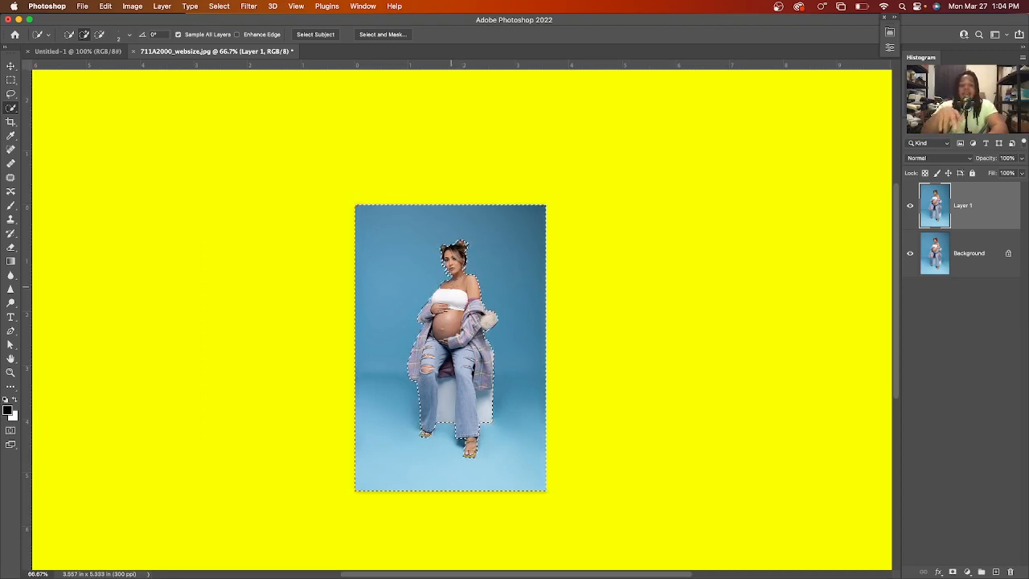
- Create a Solid Color fill layer over the selected backdrop, keeping the default name and Normal mode
{"action": "key", "text": "super+1"}
{"action": "key", "text": "super+equal"}
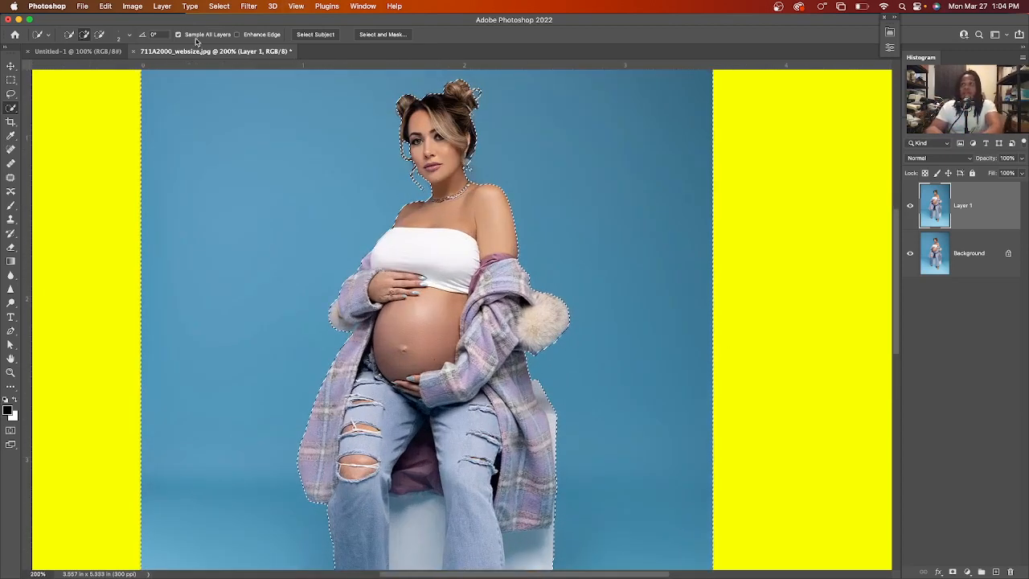
{"action": "left_click", "coordinate": [162, 6]}
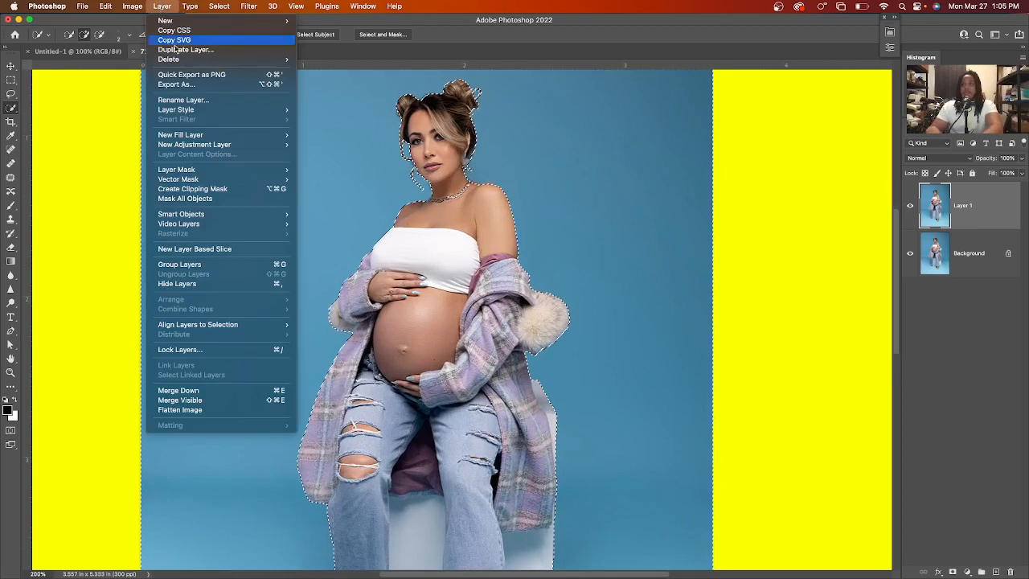
{"action": "mouse_move", "coordinate": [225, 135]}
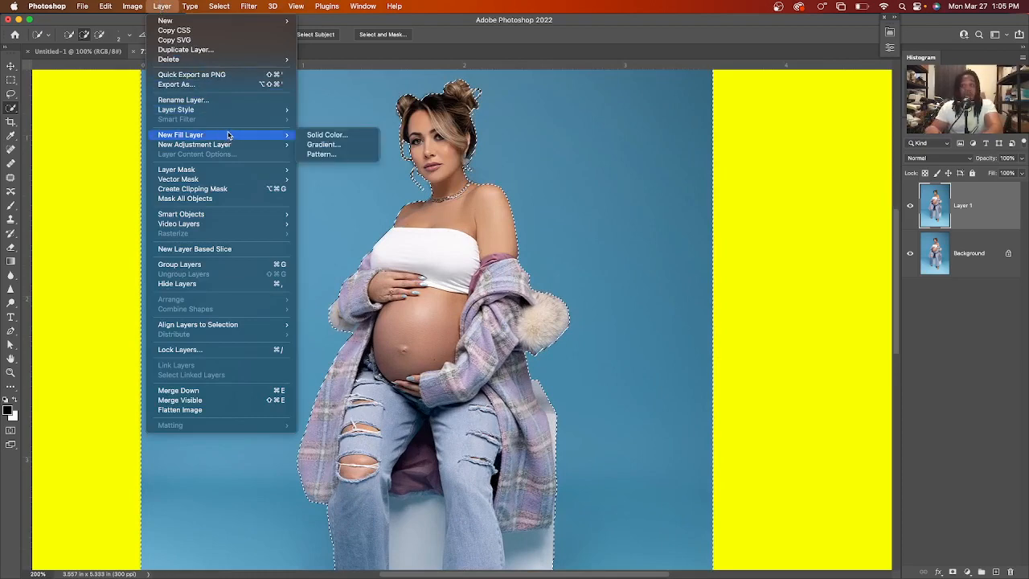
{"action": "left_click", "coordinate": [318, 135]}
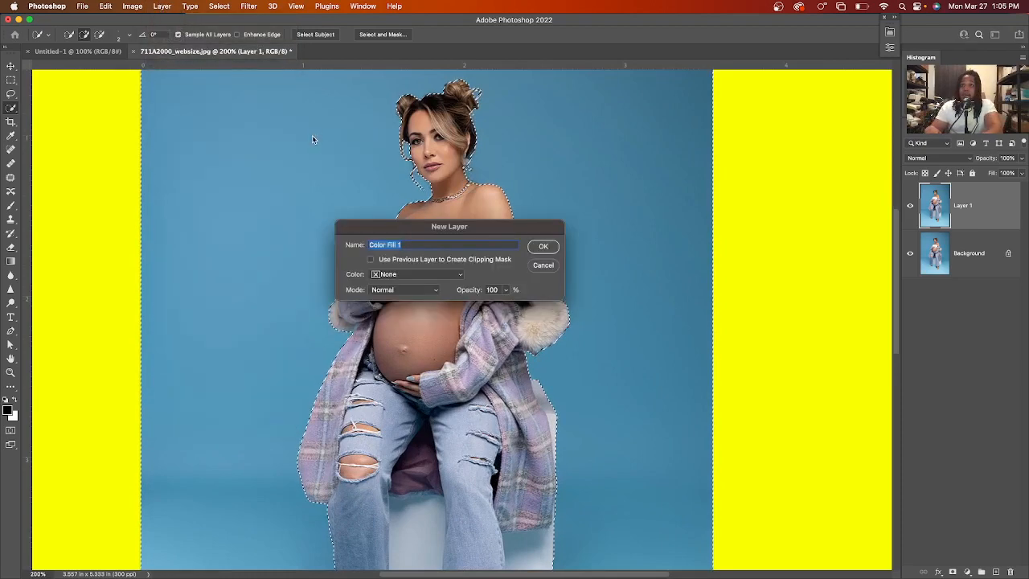
{"action": "left_click", "coordinate": [544, 246]}
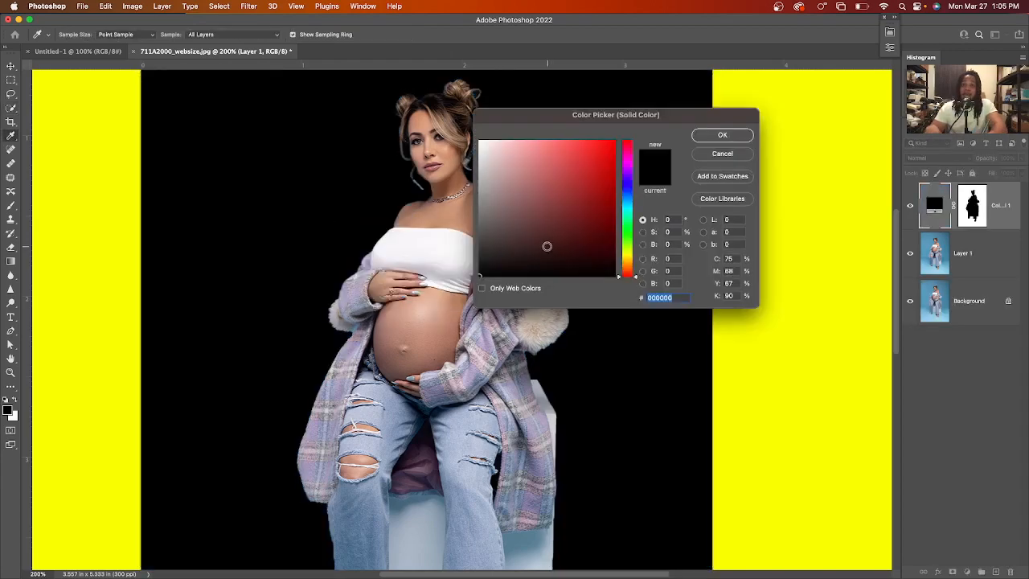
- Try dark red 940d0d as the fill layer's color
{"action": "key", "text": "super+minus"}
{"action": "key", "text": "super+minus"}
{"action": "key", "text": "super+minus"}
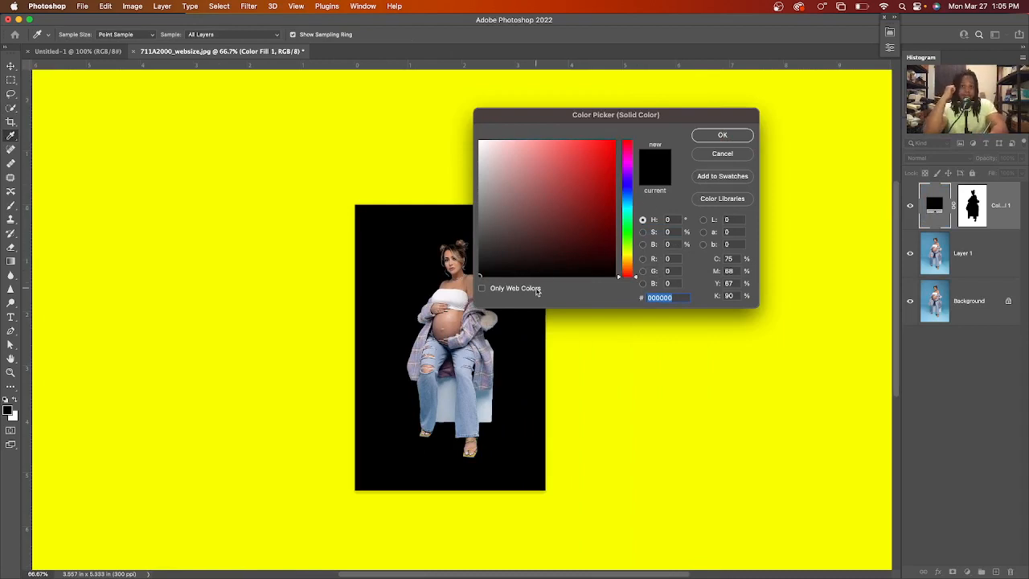
{"action": "mouse_move", "coordinate": [586, 172]}
{"action": "left_mouse_down"}
{"action": "mouse_move", "coordinate": [608, 179]}
{"action": "mouse_move", "coordinate": [603, 197]}
{"action": "left_mouse_up"}
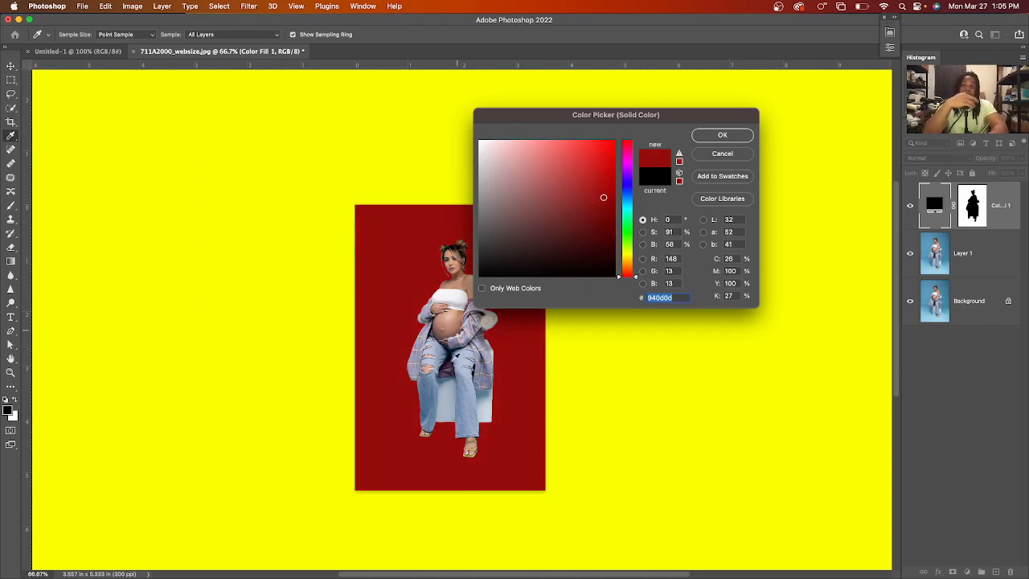
- Sample a lavender tone from the plaid coat sleeve as the fill layer's color and accept it
{"action": "key", "text": "super+equal"}
{"action": "key", "text": "super+equal"}
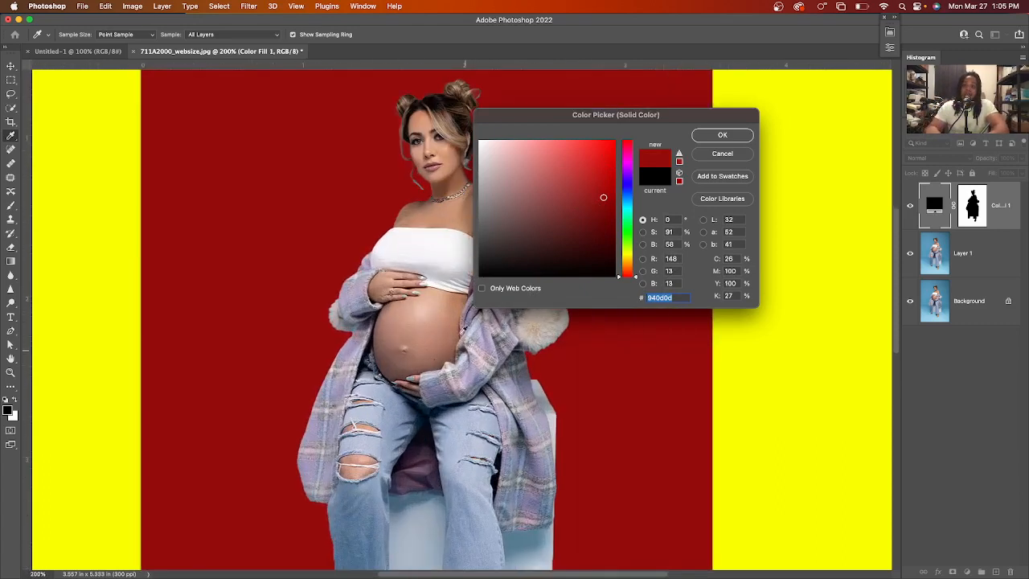
{"action": "left_click", "coordinate": [491, 341]}
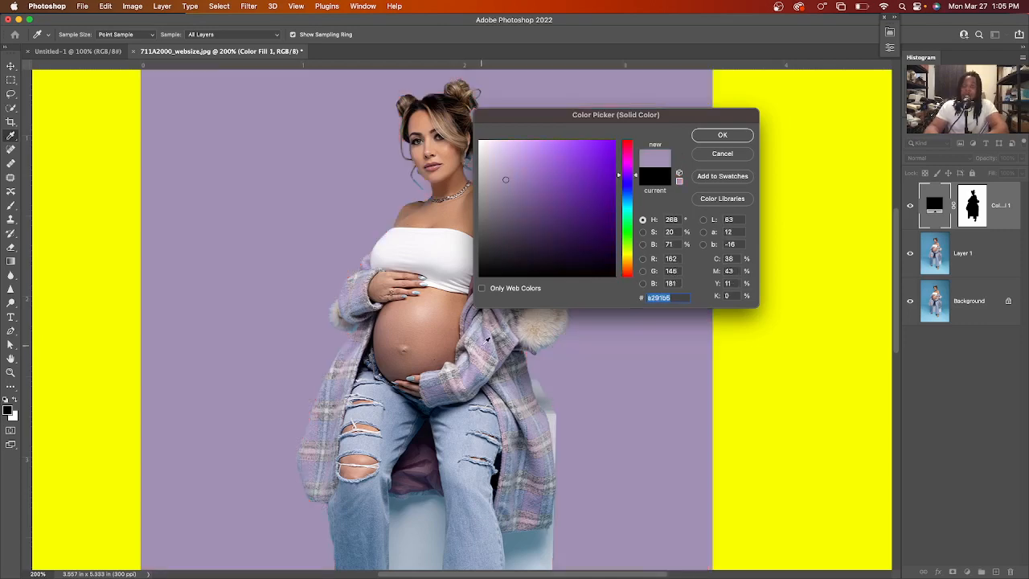
{"action": "key", "text": "super+minus"}
{"action": "key", "text": "super+minus"}
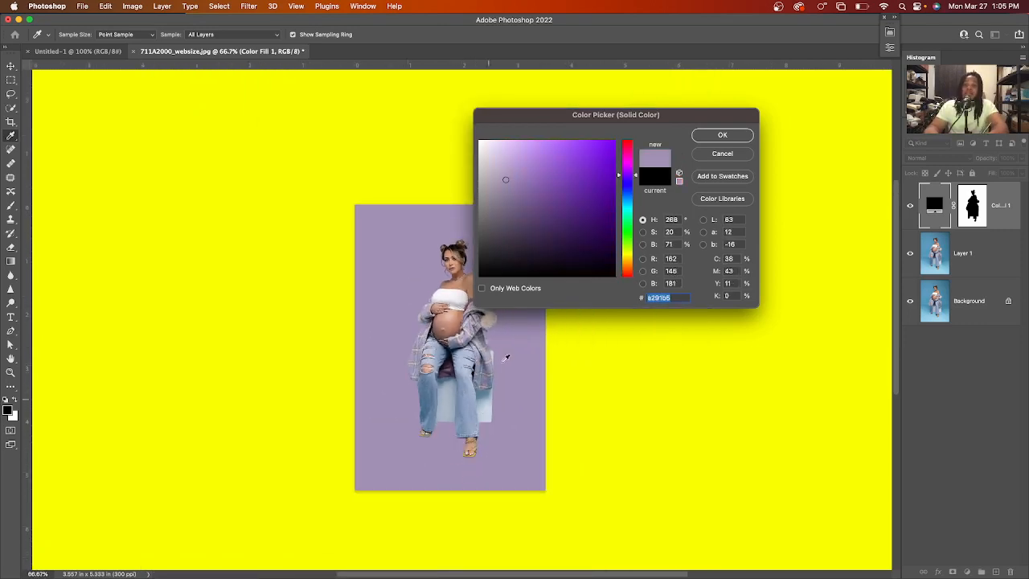
{"action": "left_click", "coordinate": [723, 136]}
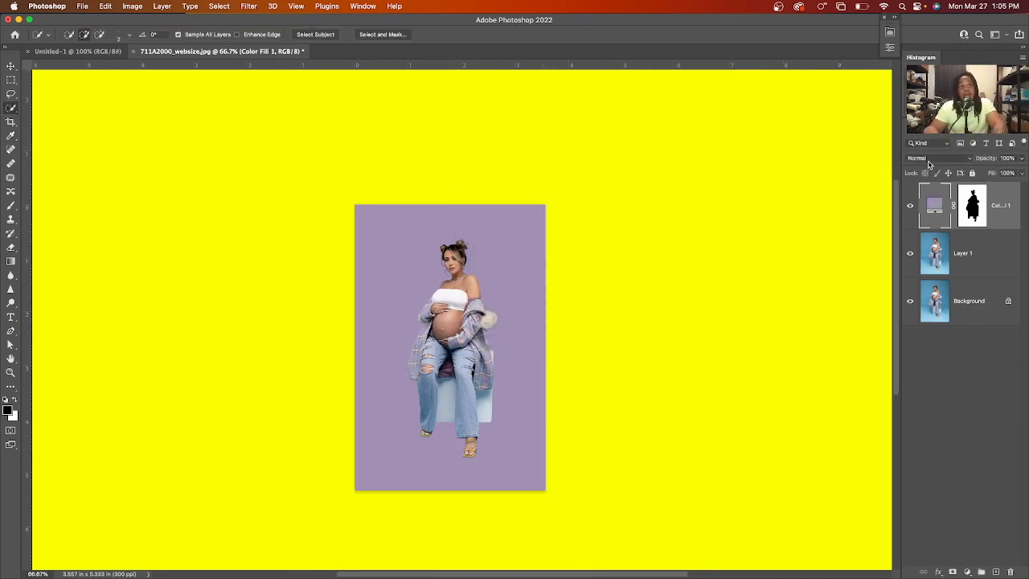
- Set the fill layer's blend mode to Color and toggle its visibility to compare the backdrop before and after
{"action": "left_click", "coordinate": [939, 159]}
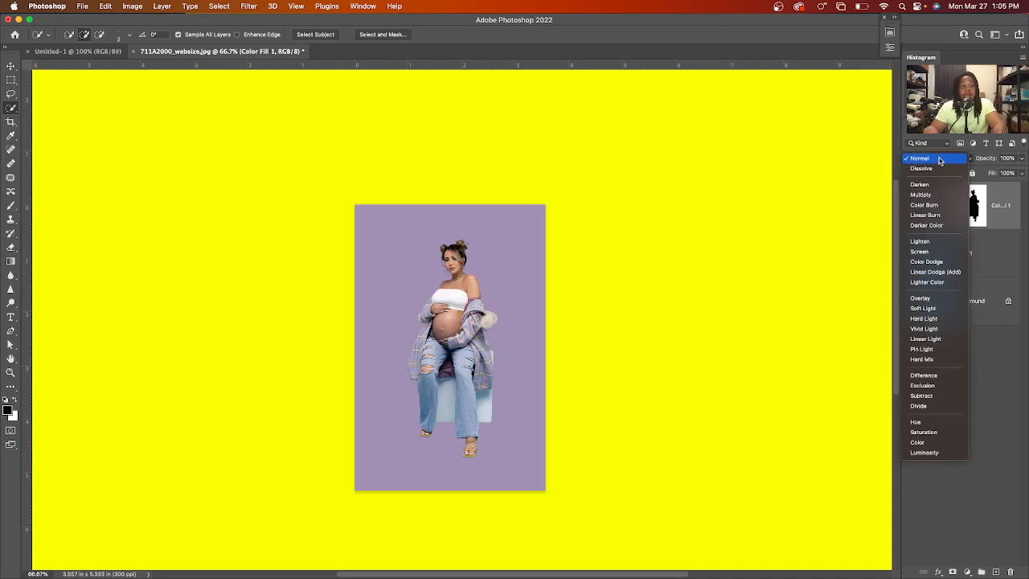
{"action": "left_click", "coordinate": [918, 443]}
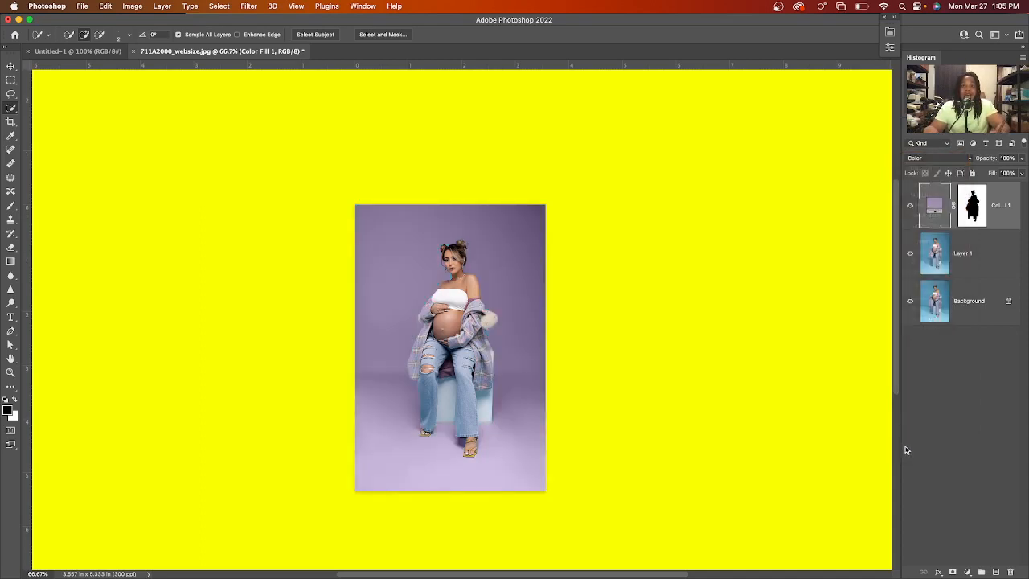
{"action": "left_click", "coordinate": [910, 206]}
{"action": "left_click", "coordinate": [910, 208]}
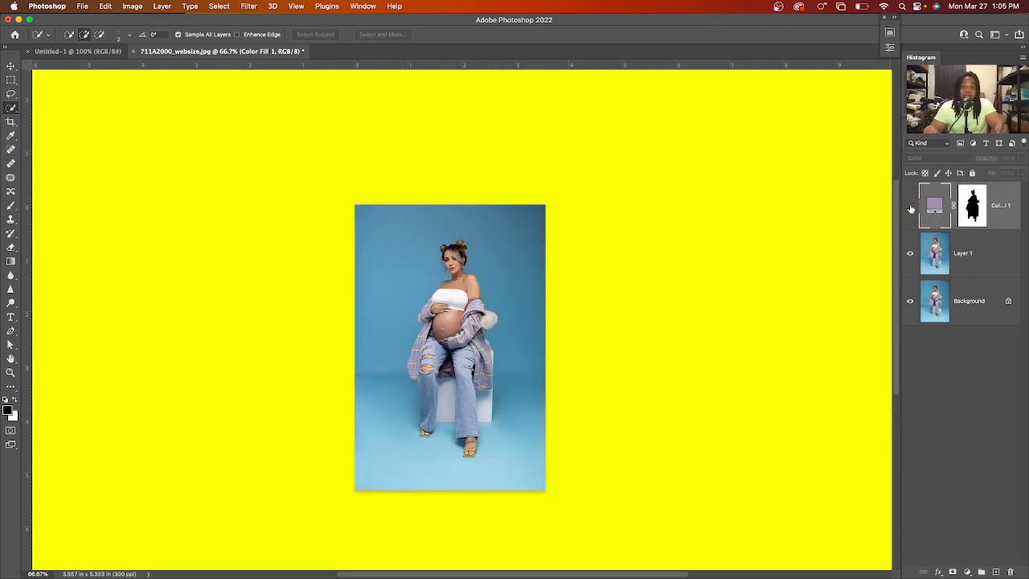
{"action": "left_click", "coordinate": [910, 207]}
{"action": "left_click", "coordinate": [909, 209]}
{"action": "left_click", "coordinate": [909, 209]}
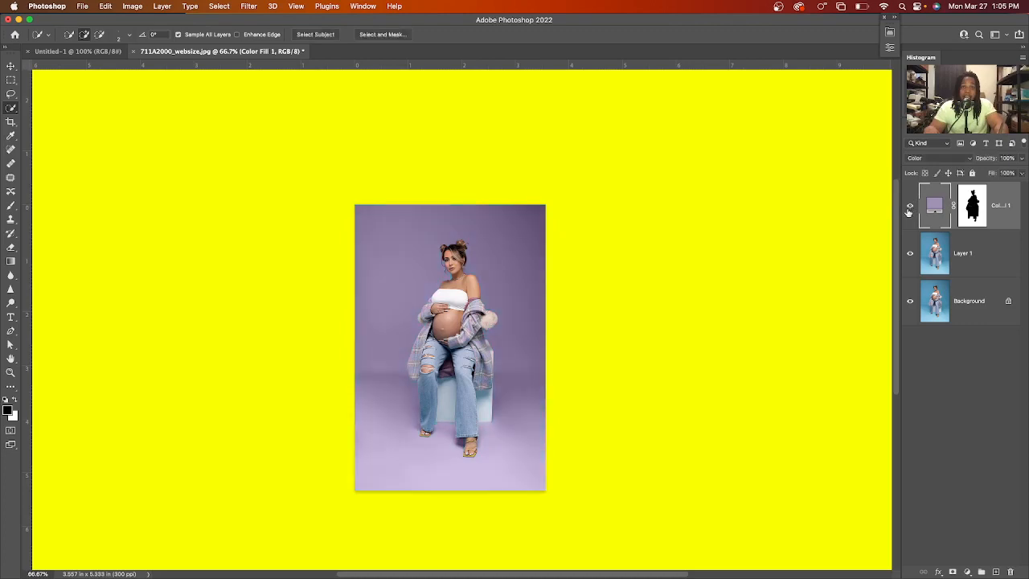
- Target the color fill layer's mask and ready the Brush tool at 100% flow for retouching around the woman's head
{"action": "left_click", "coordinate": [972, 207]}
{"action": "key", "text": "super+equal"}
{"action": "key", "text": "super+equal"}
{"action": "key", "text": "super+equal"}
{"action": "key", "text": "super+equal"}
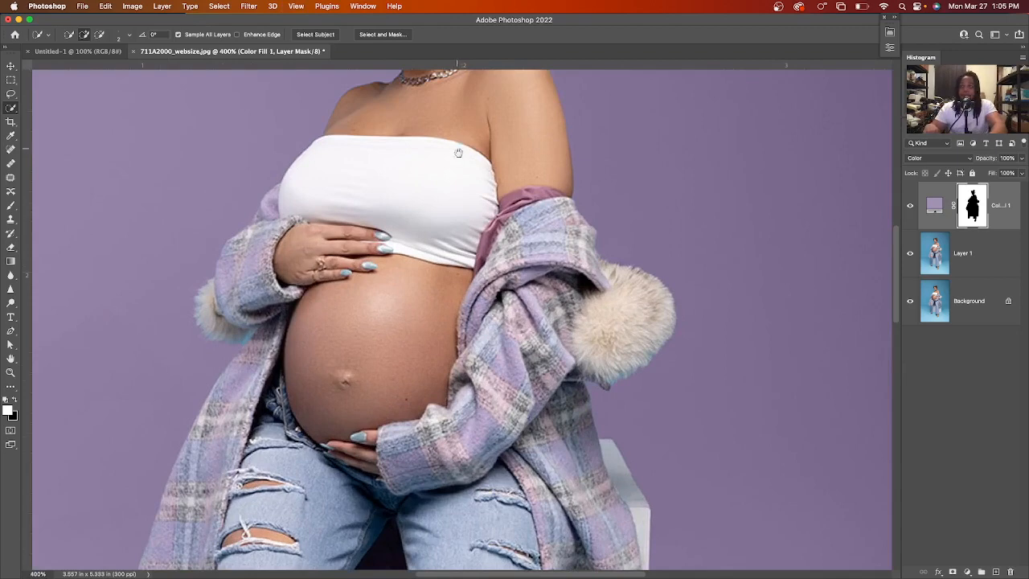
{"action": "scroll", "coordinate": [458, 150], "scroll_direction": "up", "scroll_amount": 8}
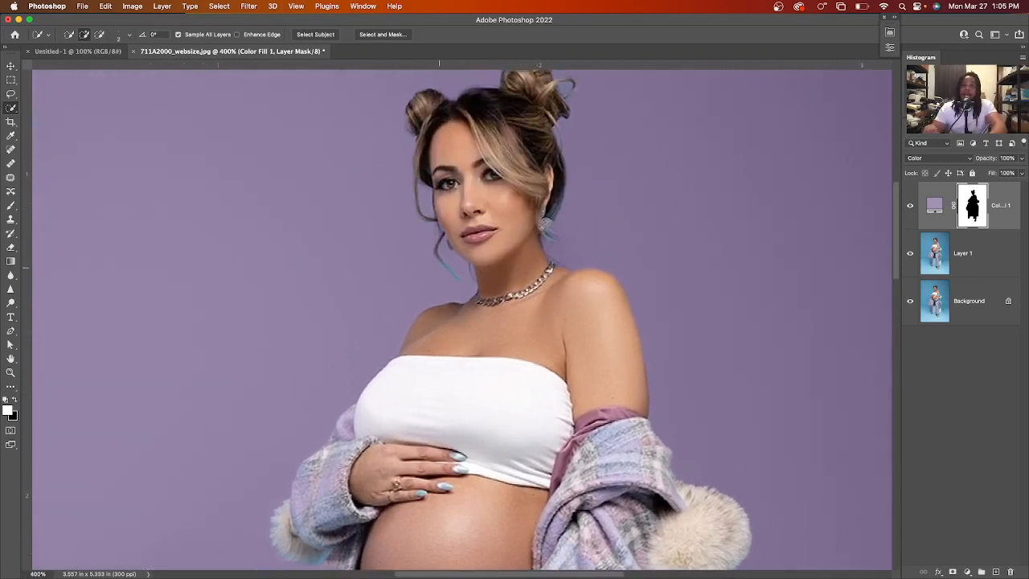
{"action": "left_click", "coordinate": [11, 206]}
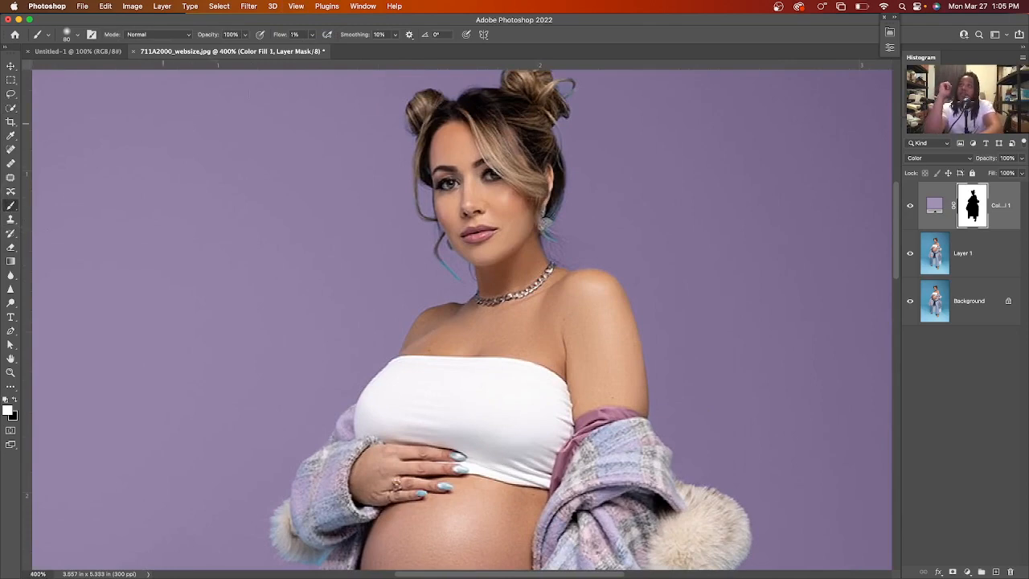
{"action": "left_click_drag", "start_coordinate": [276, 36], "coordinate": [369, 35]}
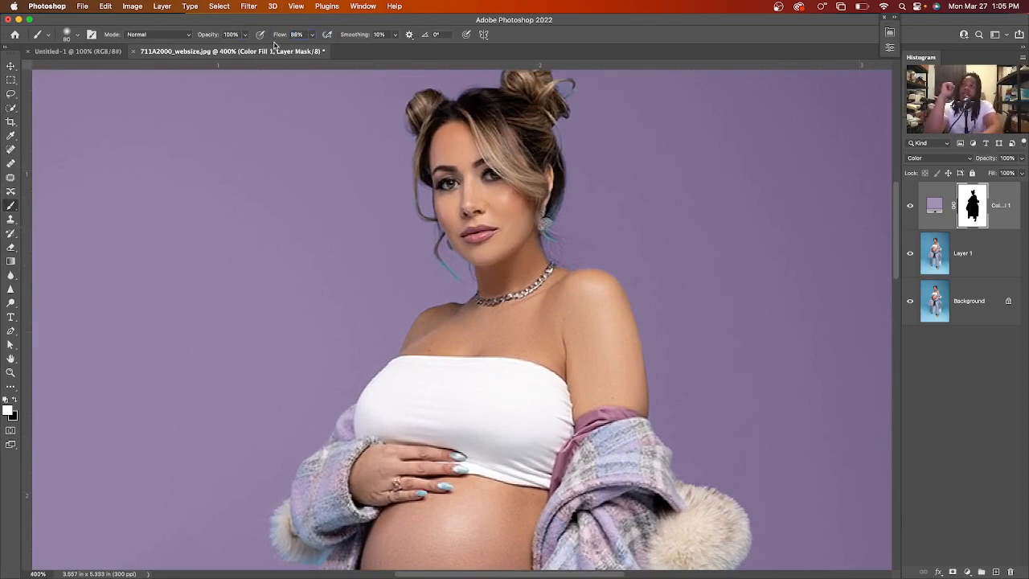
{"action": "left_click_drag", "start_coordinate": [278, 34], "coordinate": [336, 32]}
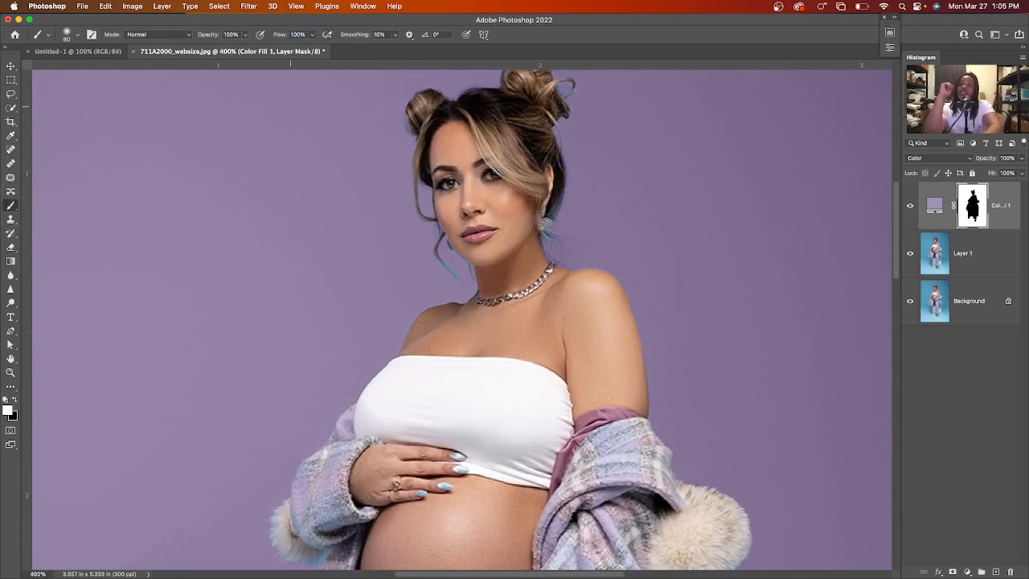
- Shrink the brush to 3–5 px and refine the mask over the blue hair wisps by the jaw and earring, alternating white and black
{"action": "key", "text": "bracketleft"}
{"action": "key", "text": "bracketleft"}
{"action": "key", "text": "bracketleft"}
{"action": "key", "text": "bracketleft"}
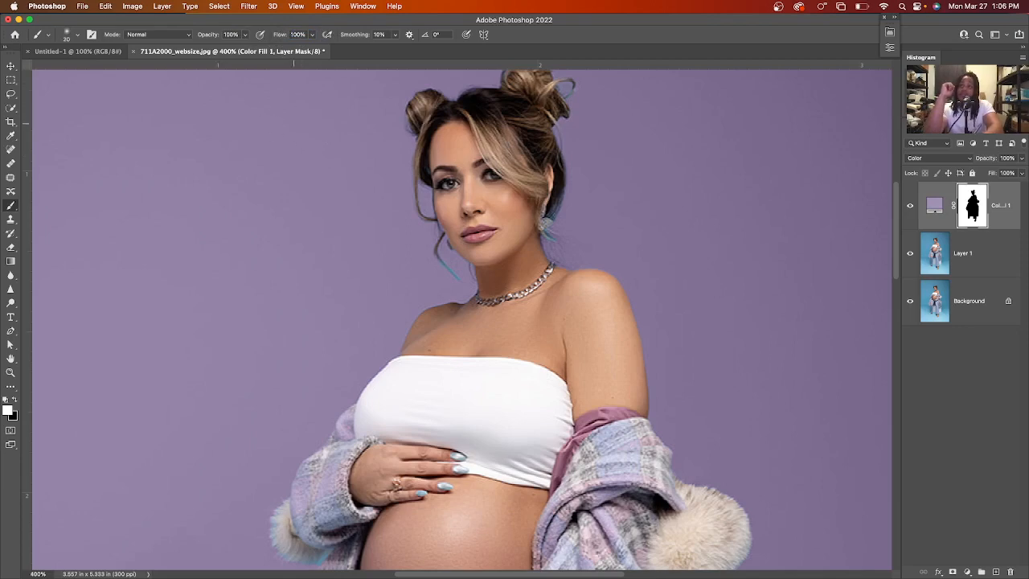
{"action": "key", "text": "bracketleft"}
{"action": "key", "text": "bracketleft"}
{"action": "key", "text": "bracketleft"}
{"action": "key", "text": "bracketleft"}
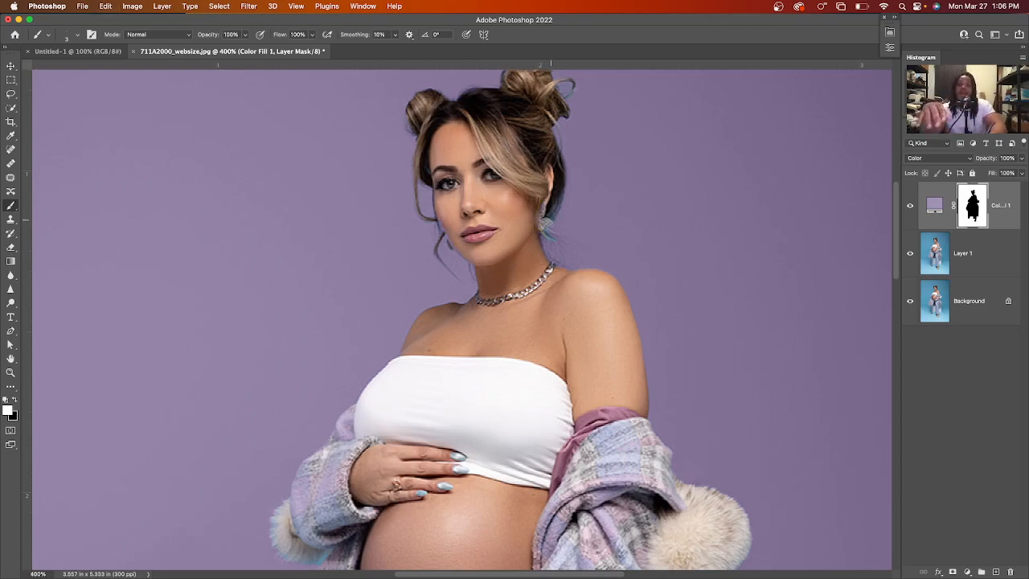
{"action": "key", "text": "x"}
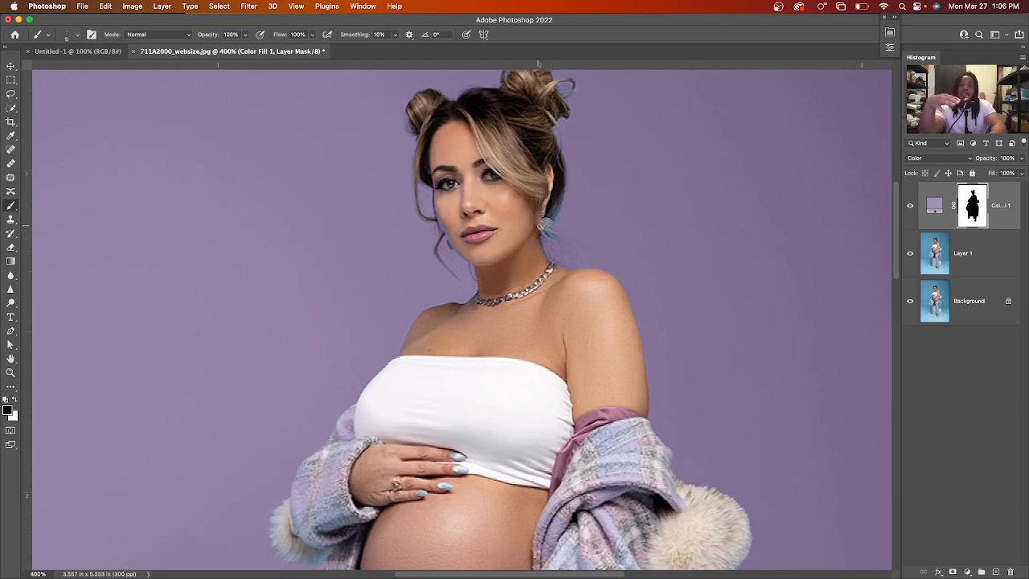
{"action": "key", "text": "x"}
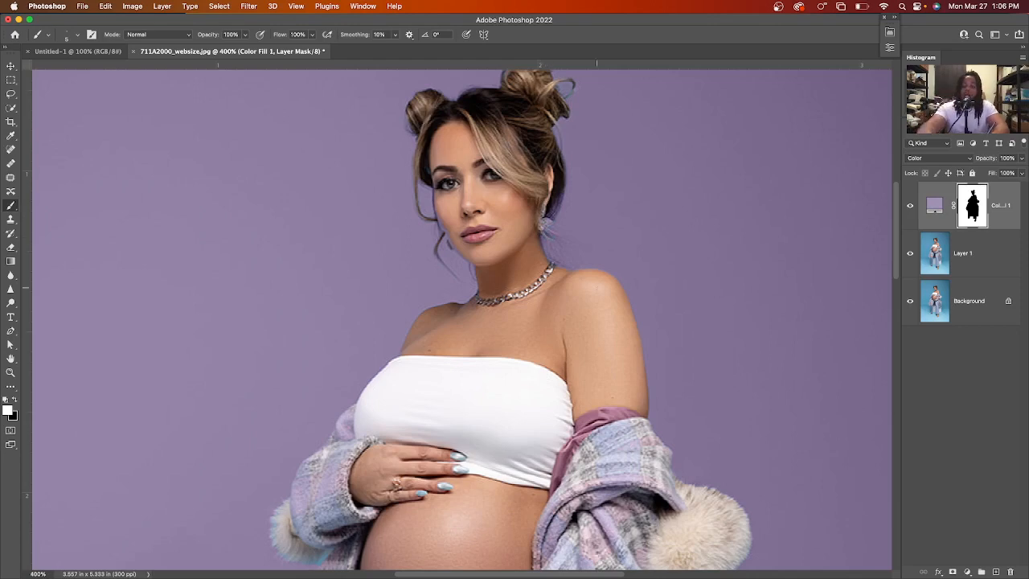
- Examine the full portrait to check the recolored backdrop around the subject
{"action": "key", "text": "super+minus"}
{"action": "key", "text": "super+minus"}
{"action": "key", "text": "super+minus"}
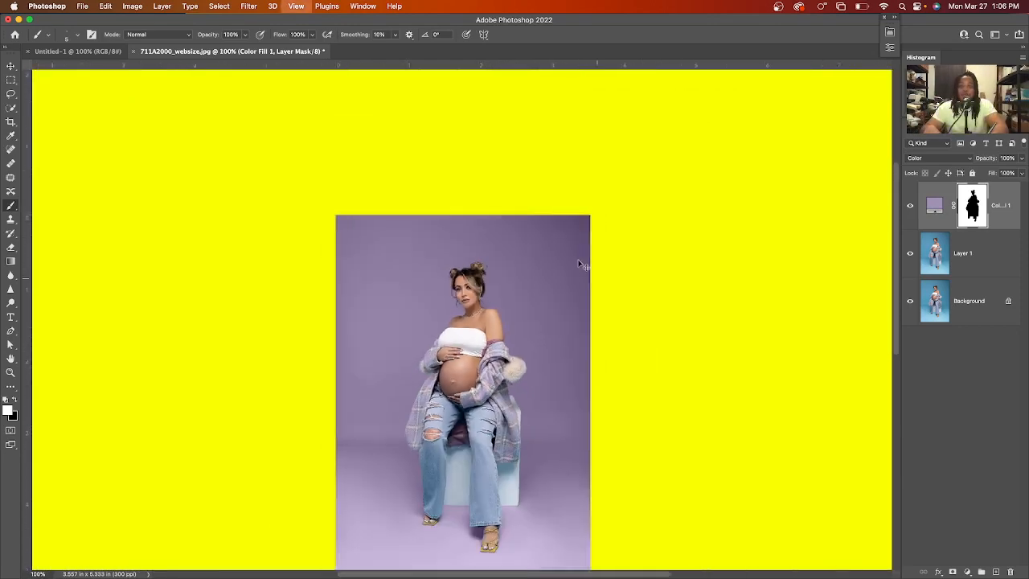
{"action": "key", "text": "super+minus"}
{"action": "key", "text": "super+plus"}
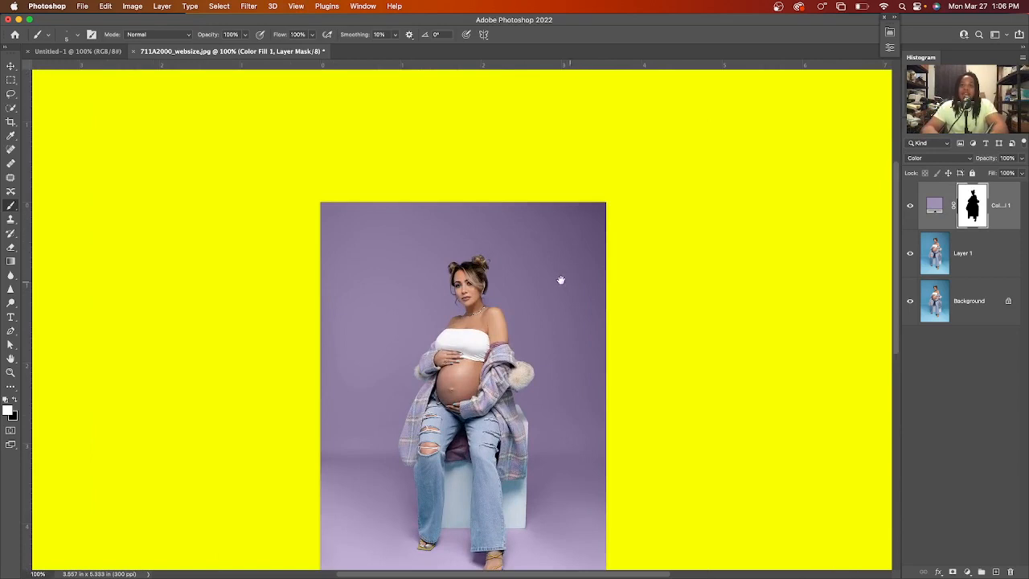
{"action": "left_click_drag", "start_coordinate": [560, 279], "coordinate": [535, 232]}
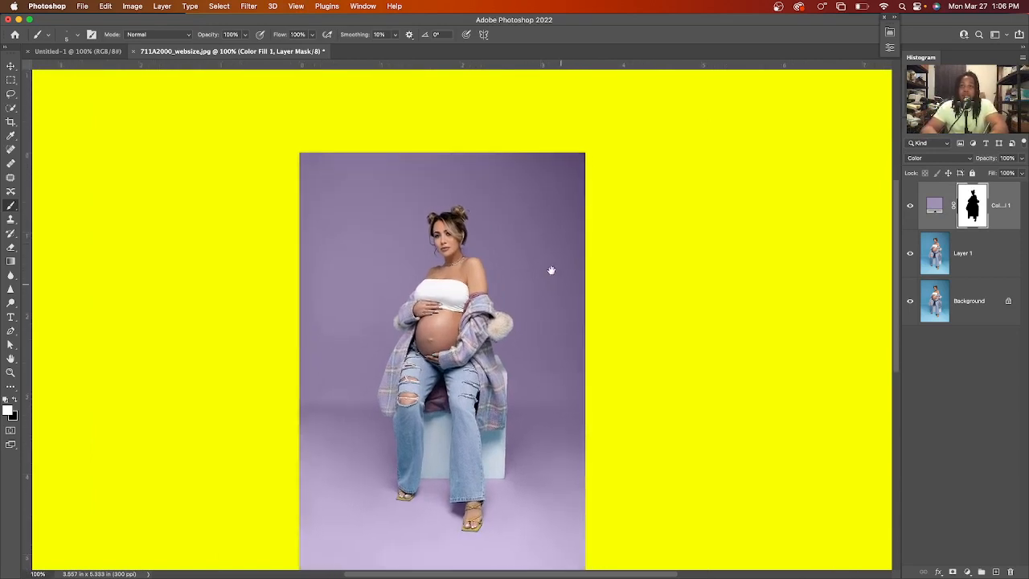
{"action": "left_click_drag", "start_coordinate": [552, 270], "coordinate": [540, 244]}
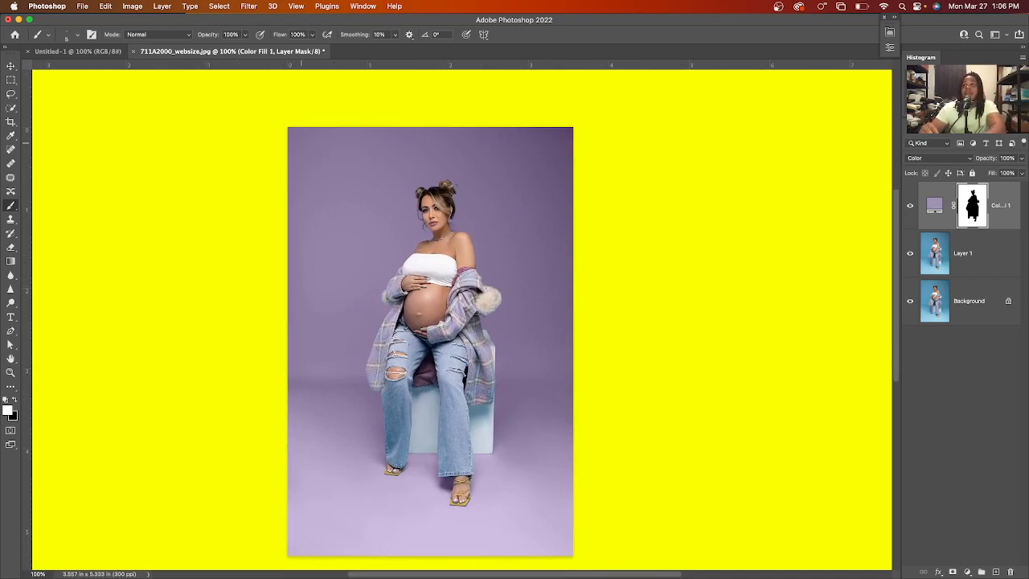
- Review the available fill layer types and the color fill layer's blend modes, keeping its mode at Color
{"action": "left_click", "coordinate": [158, 5]}
{"action": "left_click", "coordinate": [161, 5]}
{"action": "left_click", "coordinate": [162, 6]}
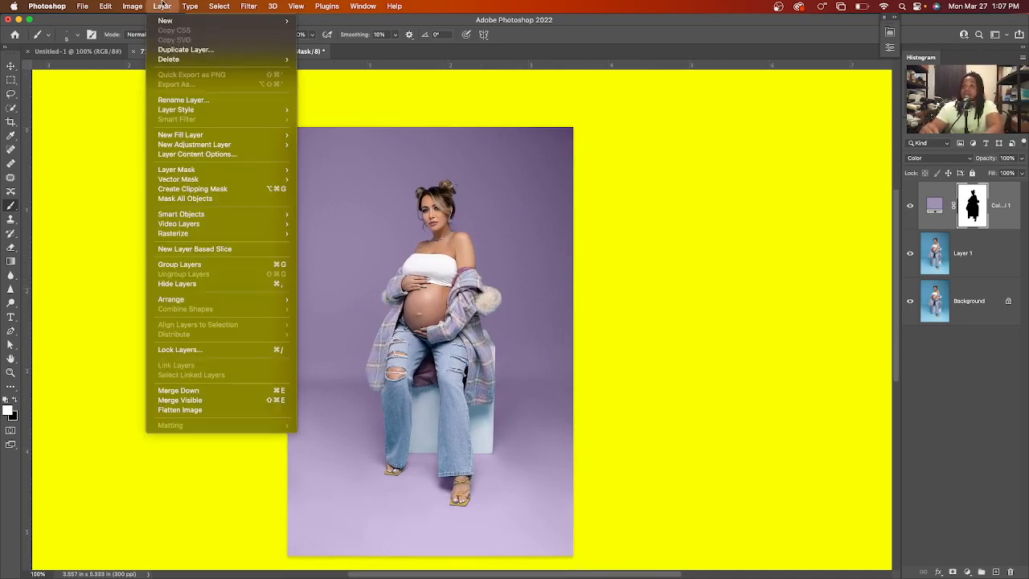
{"action": "mouse_move", "coordinate": [220, 135]}
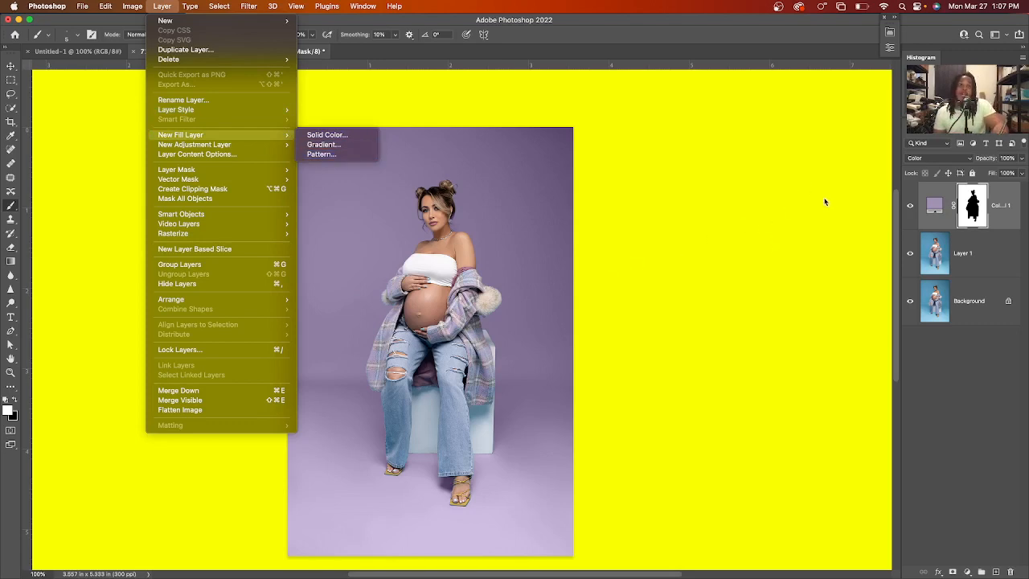
{"action": "left_click", "coordinate": [922, 156]}
{"action": "left_click", "coordinate": [924, 158]}
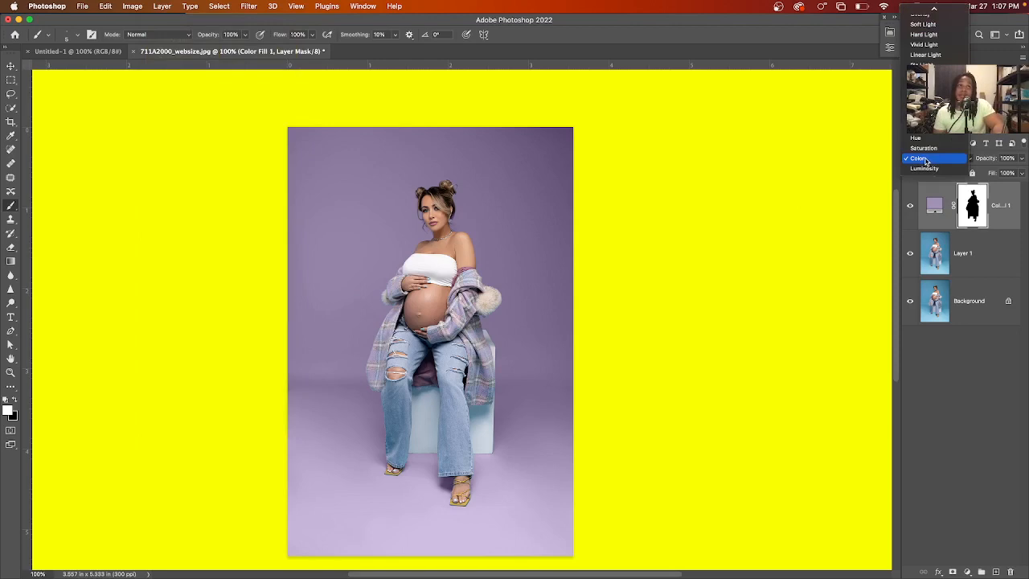
{"action": "left_click", "coordinate": [925, 160]}
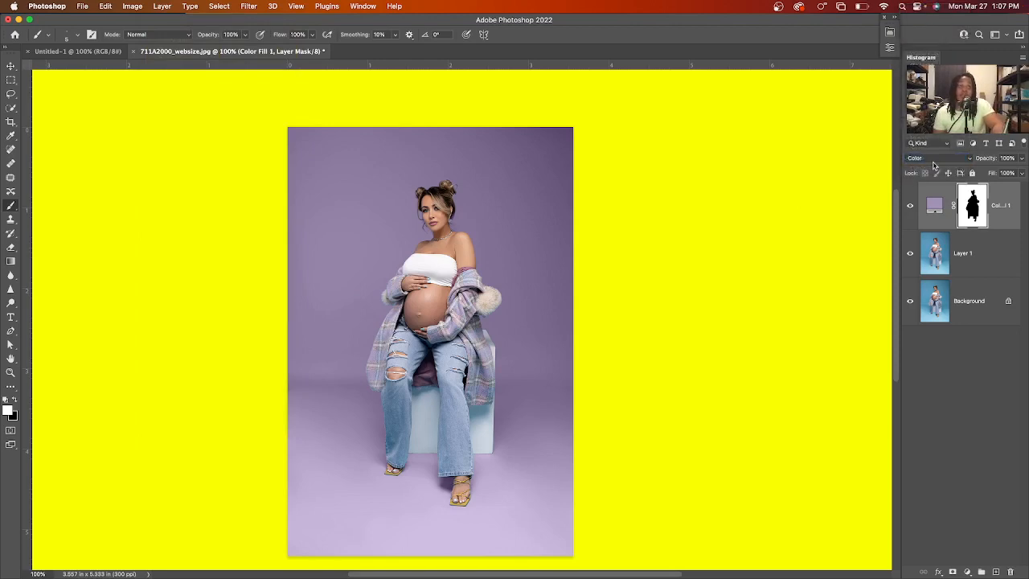
{"action": "left_click", "coordinate": [948, 159]}
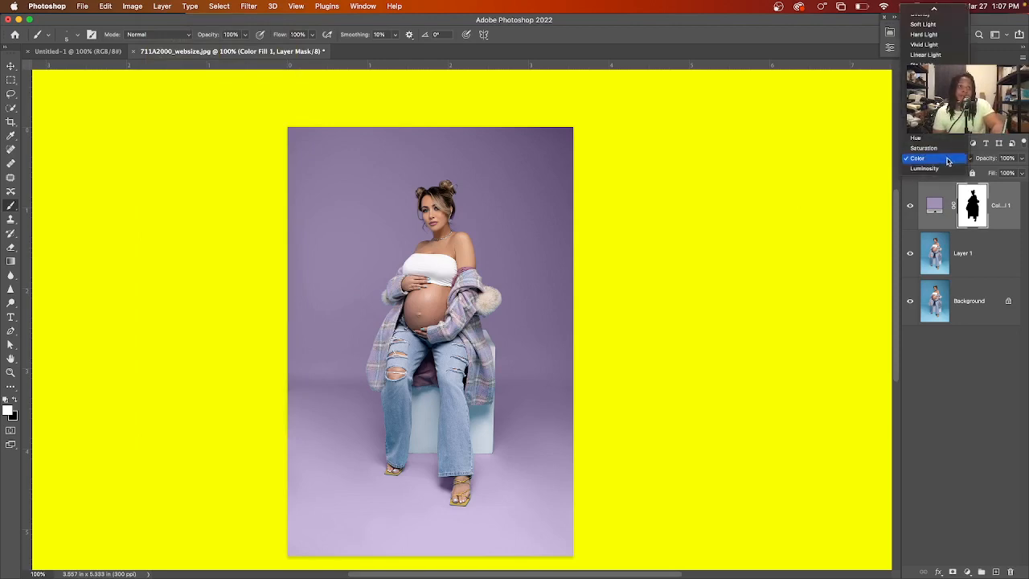
{"action": "left_click", "coordinate": [947, 162]}
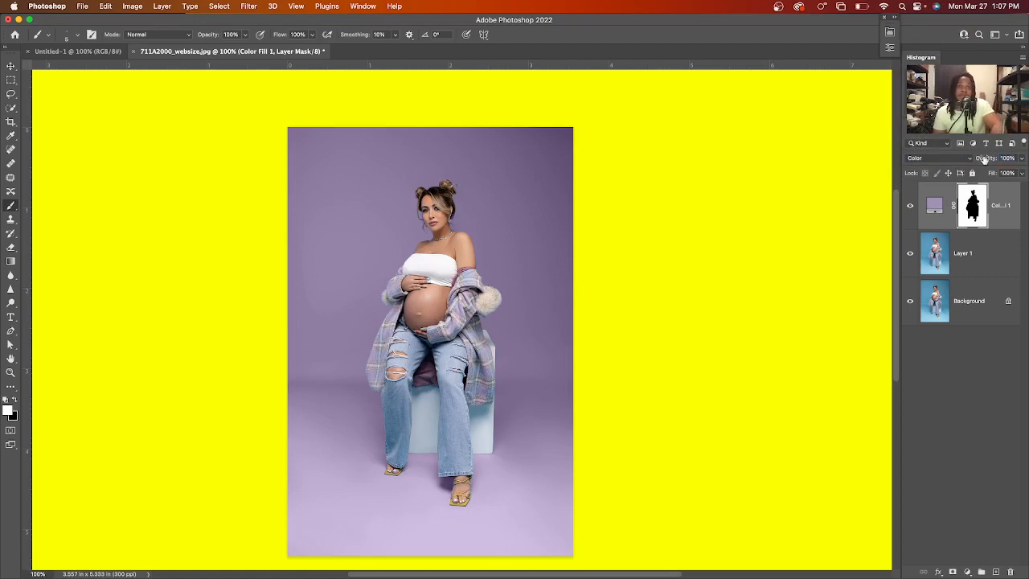
- Try a reduced opacity of 70% on the color fill layer and restore it to 100%
{"action": "type", "text": "48"}
{"action": "key", "text": "Return"}
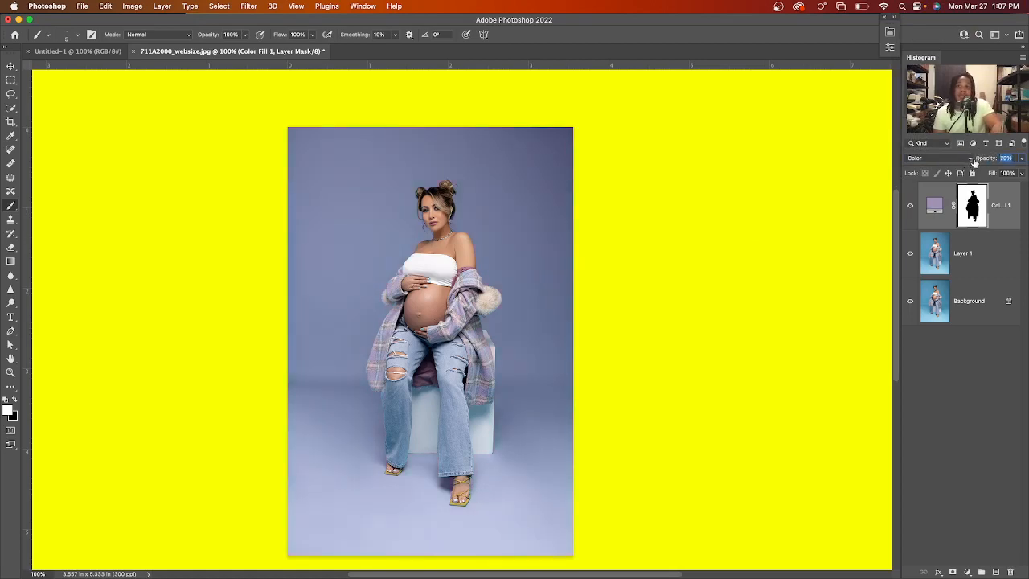
{"action": "key", "text": "Return"}
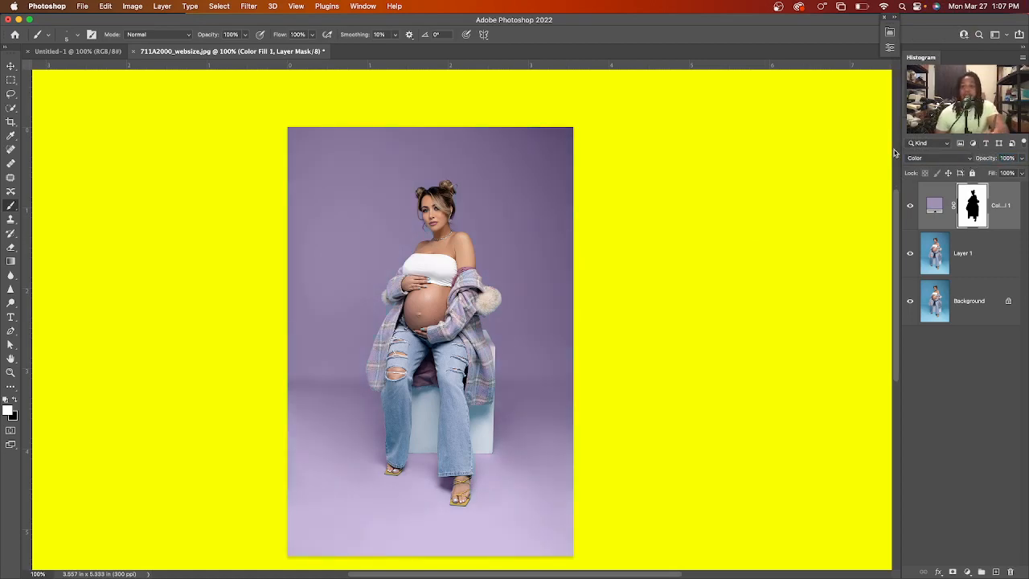